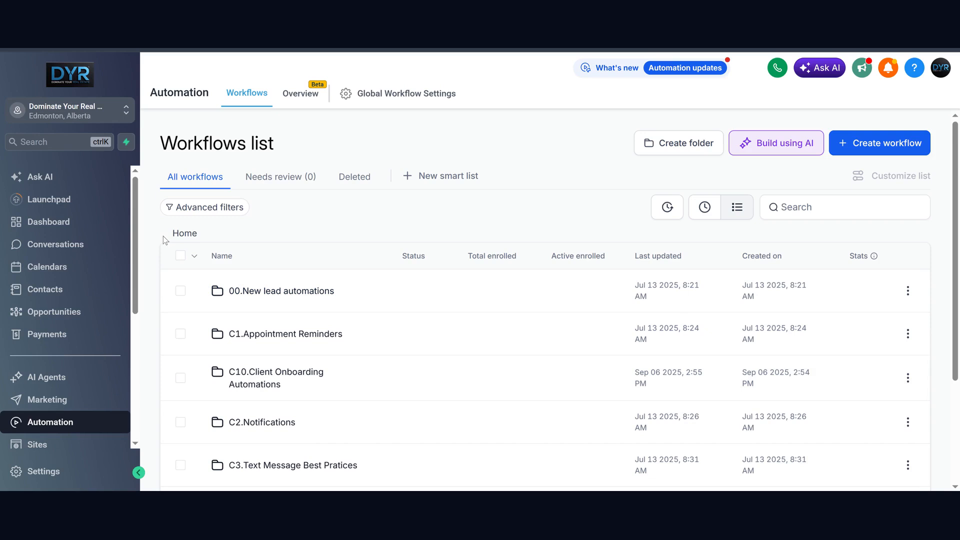
- Create a new automation workflow starting from scratch
{"action": "scroll", "coordinate": [95, 230], "scroll_direction": "down", "scroll_amount": 4}
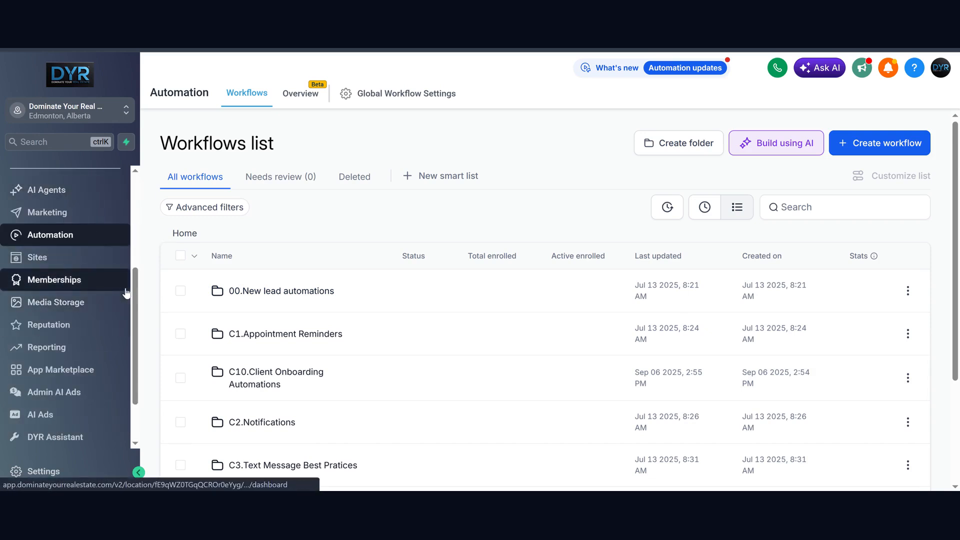
{"action": "scroll", "coordinate": [126, 293], "scroll_direction": "up", "scroll_amount": 4}
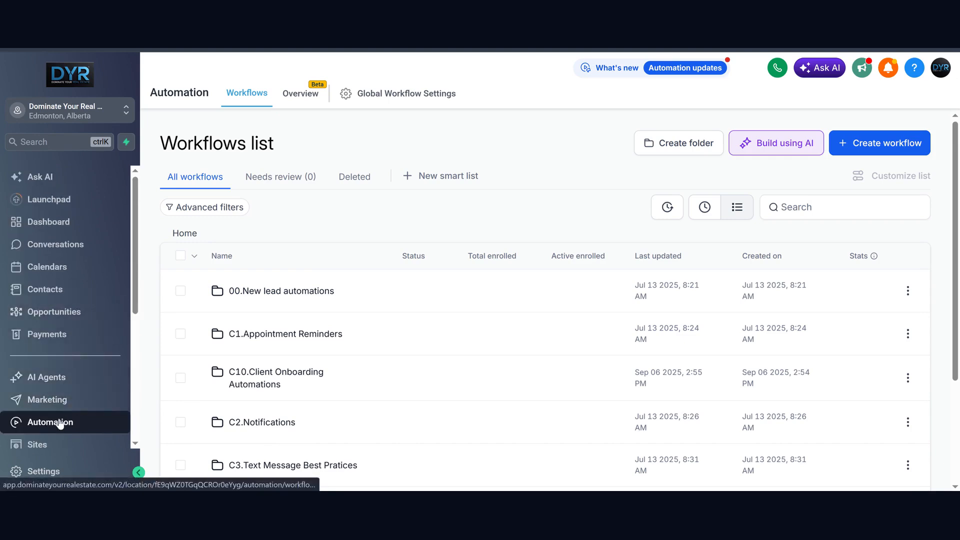
{"action": "left_click", "coordinate": [58, 423]}
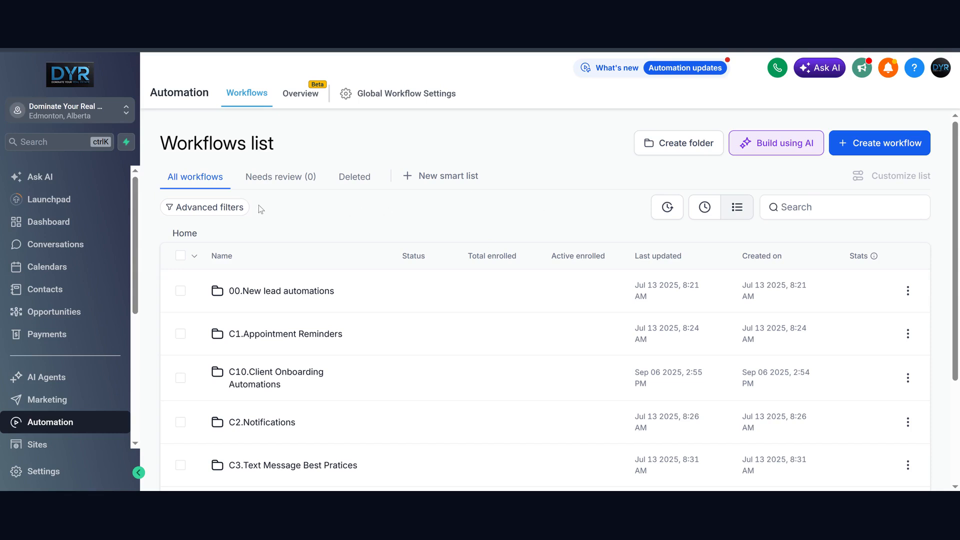
{"action": "left_click", "coordinate": [867, 151]}
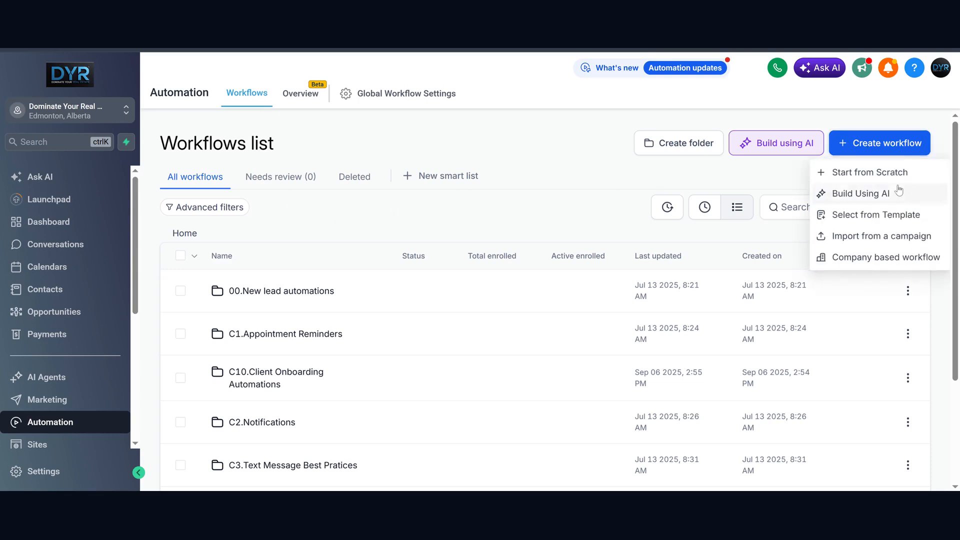
{"action": "left_click", "coordinate": [874, 172]}
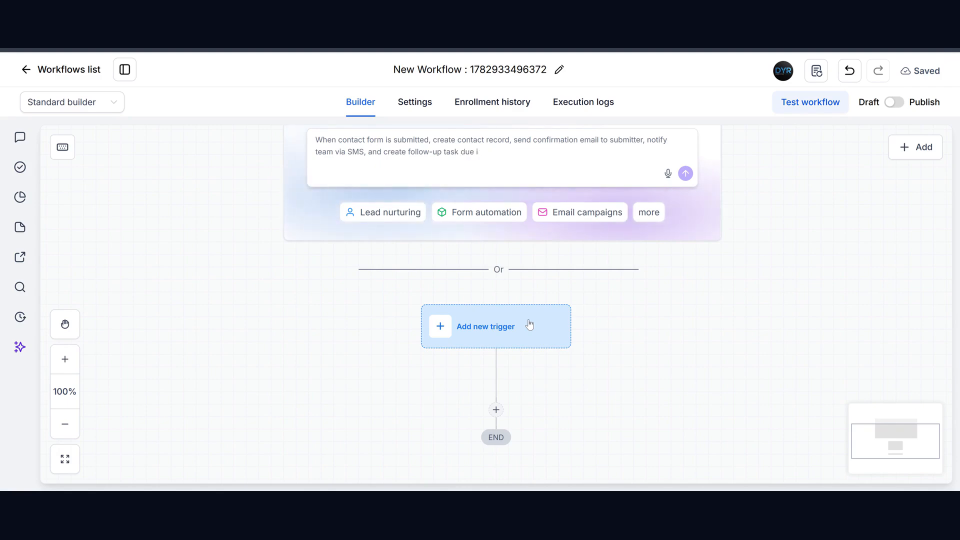
- Add a Facebook lead form submitted trigger to the workflow, trusting the certificate in the interrupting NordVPN dialog
{"action": "left_click", "coordinate": [504, 334]}
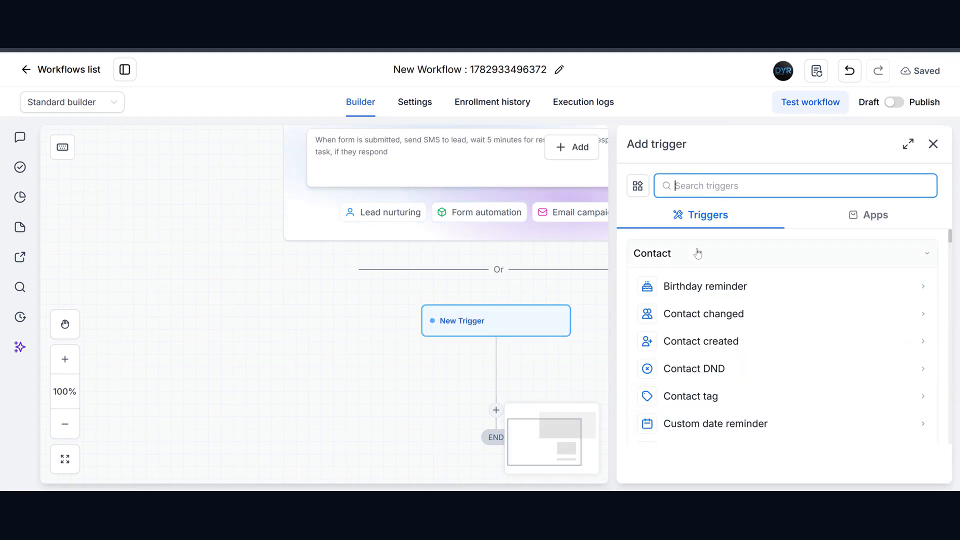
{"action": "type", "text": "fa"}
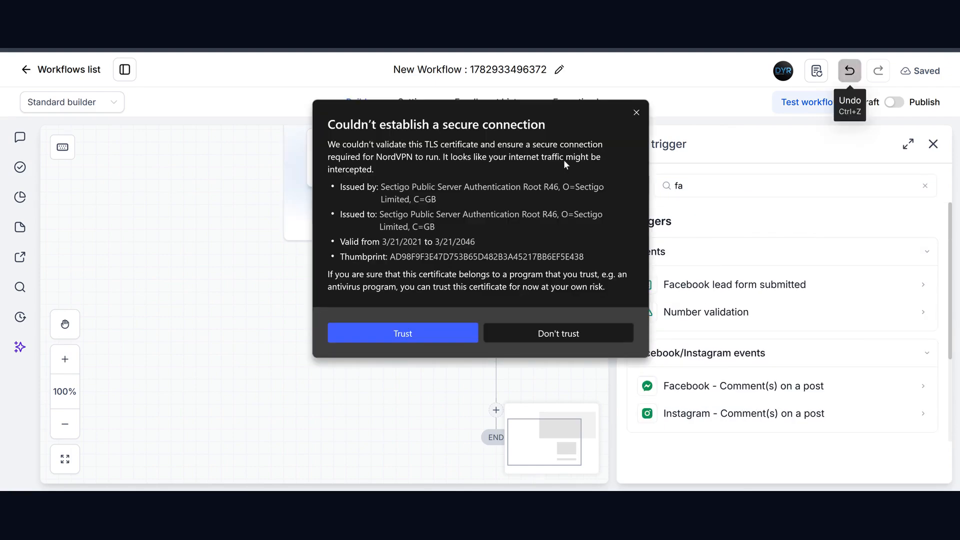
{"action": "left_click", "coordinate": [454, 332]}
{"action": "left_click", "coordinate": [746, 292]}
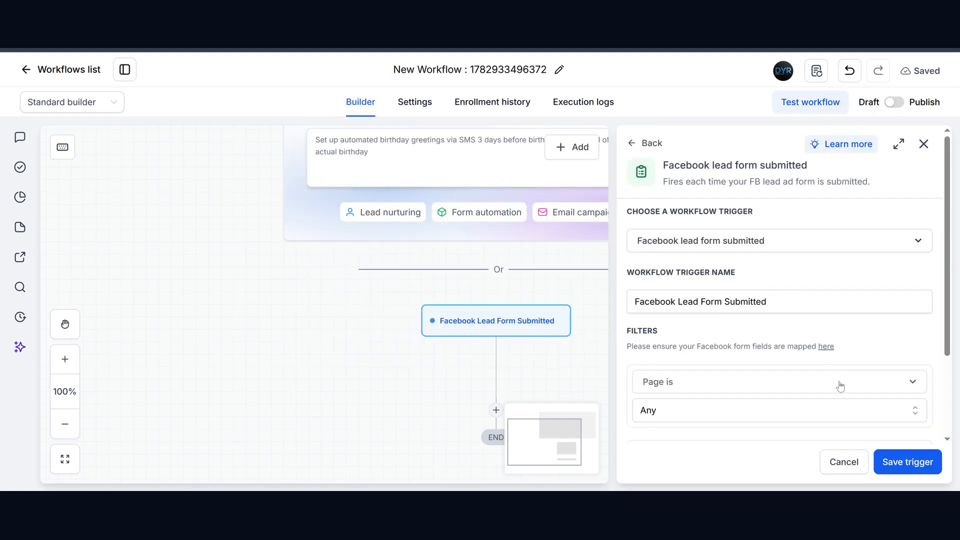
- Filter the trigger to the page Dominate Your Real Estate, leave the form filter on Any, and save the trigger
{"action": "left_click", "coordinate": [804, 409]}
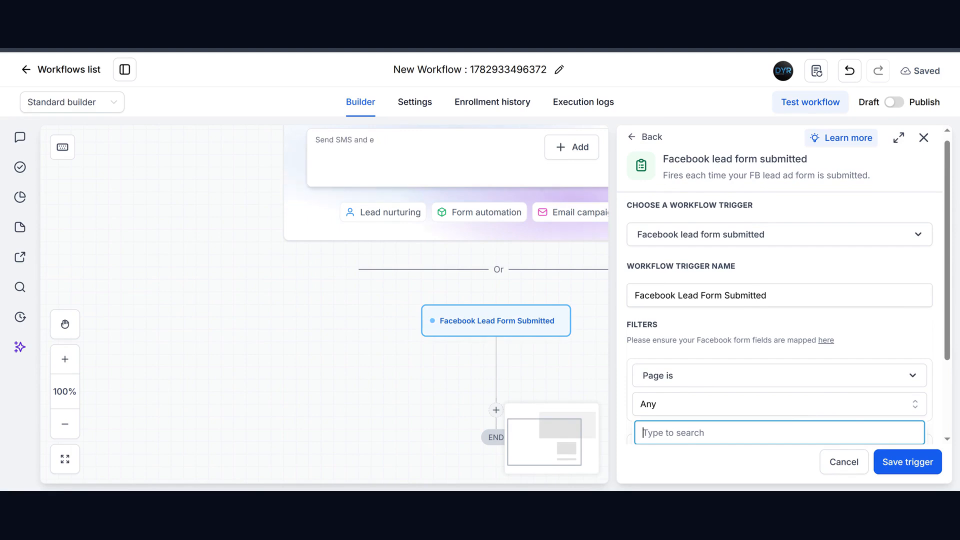
{"action": "left_click", "coordinate": [676, 378]}
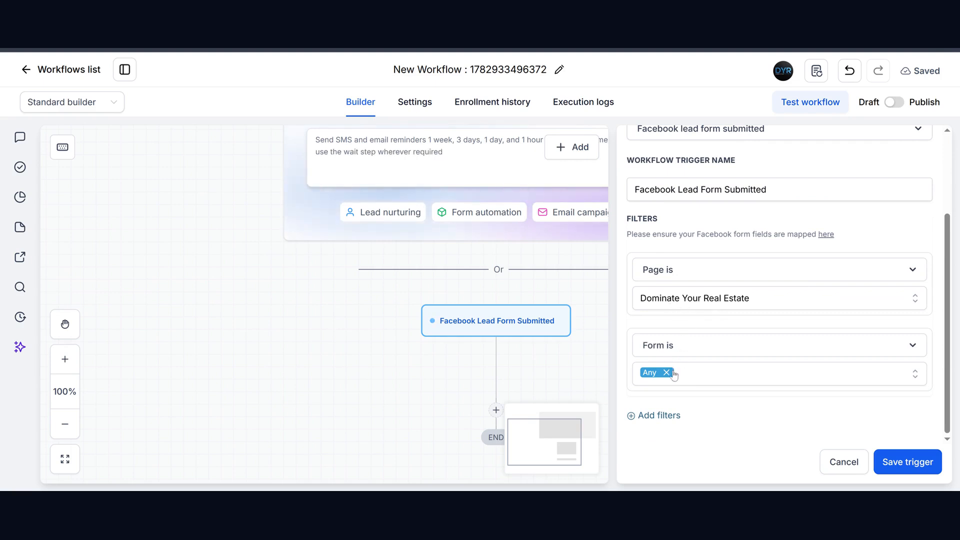
{"action": "left_click", "coordinate": [893, 461]}
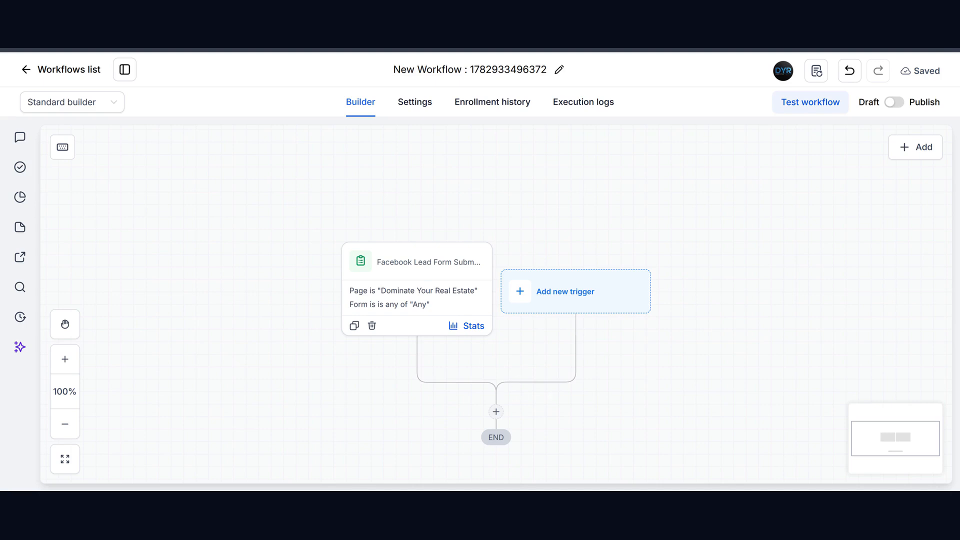
- Add a Wait action after the trigger and choose to wait for a set period of time
{"action": "scroll", "coordinate": [496, 304], "scroll_direction": "down", "scroll_amount": 3}
{"action": "scroll", "coordinate": [604, 371], "scroll_direction": "up", "scroll_amount": 2}
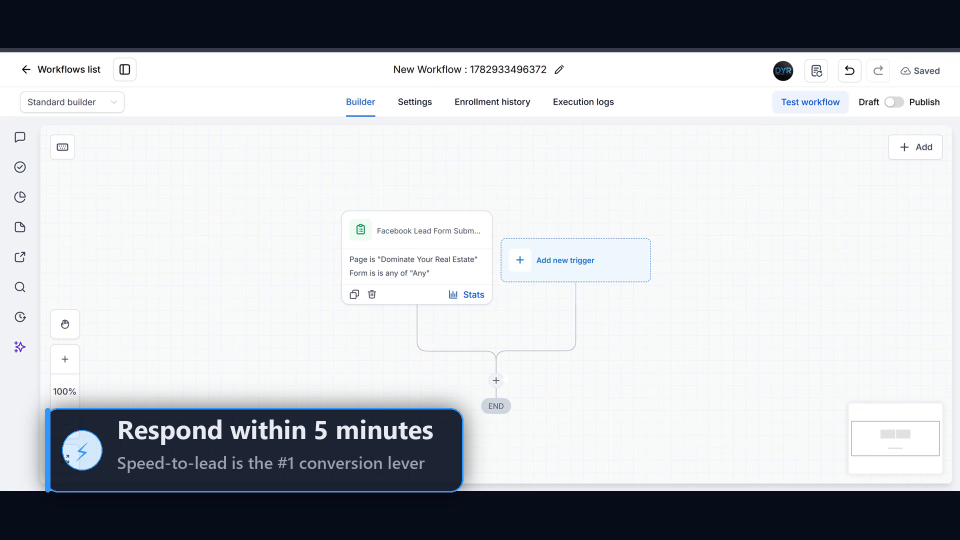
{"action": "left_click", "coordinate": [496, 382]}
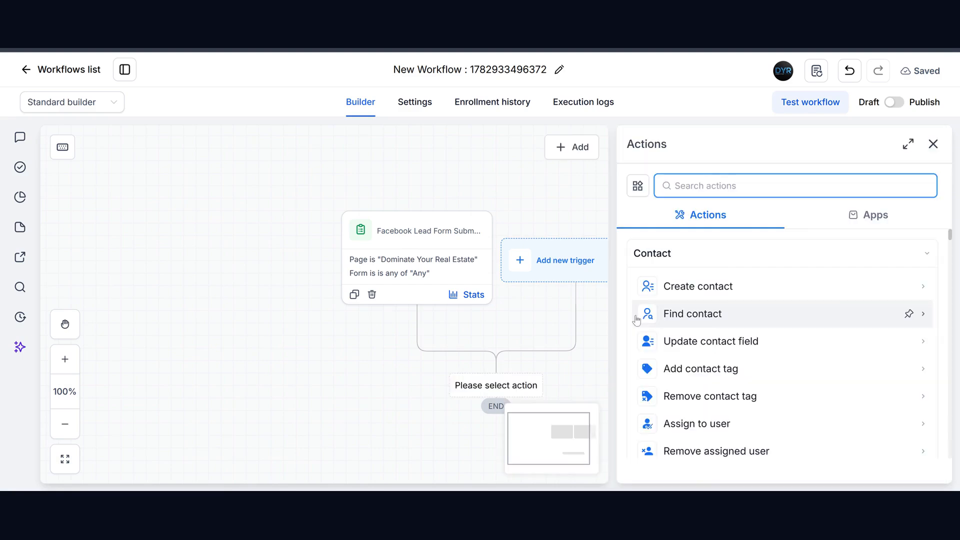
{"action": "type", "text": "wai"}
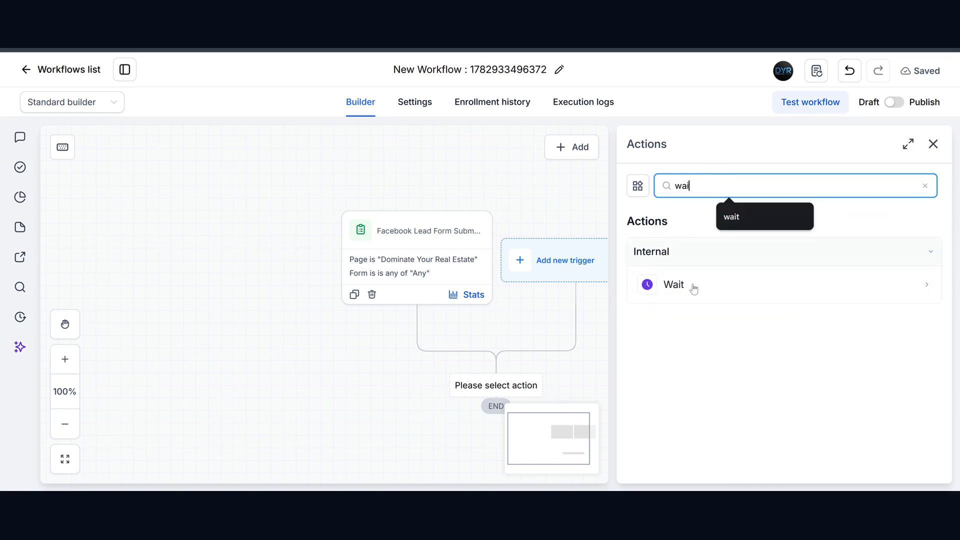
{"action": "left_click", "coordinate": [693, 288]}
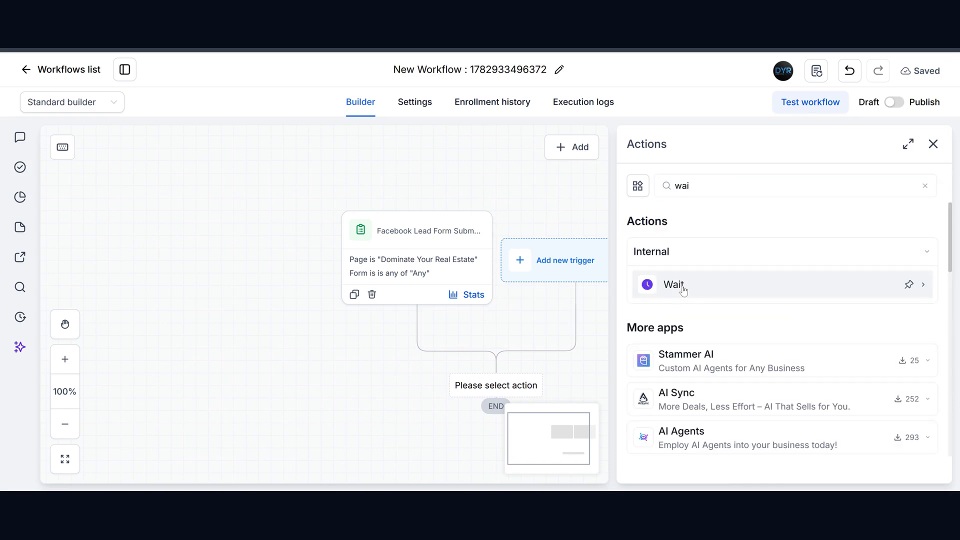
{"action": "left_click", "coordinate": [688, 293]}
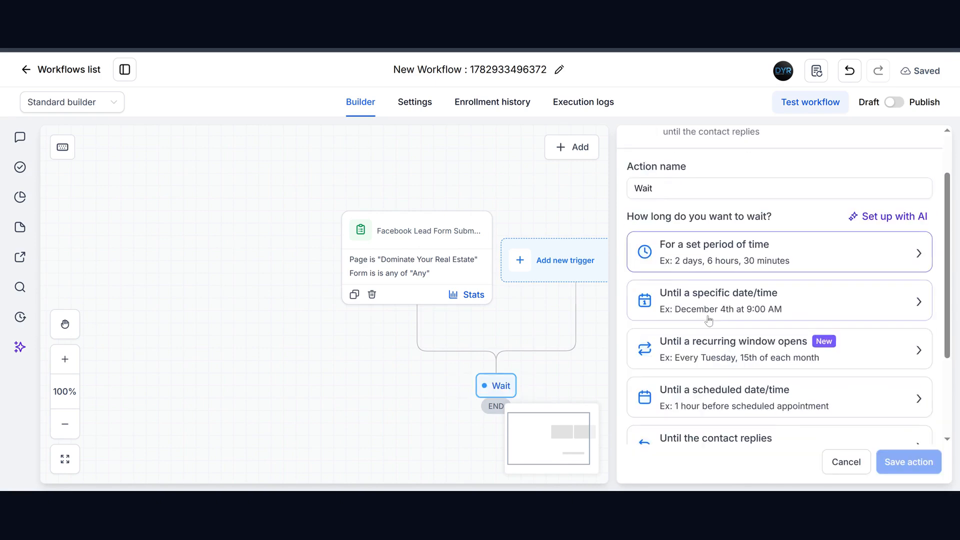
{"action": "scroll", "coordinate": [749, 333], "scroll_direction": "down", "scroll_amount": 3}
{"action": "scroll", "coordinate": [748, 334], "scroll_direction": "down", "scroll_amount": 1}
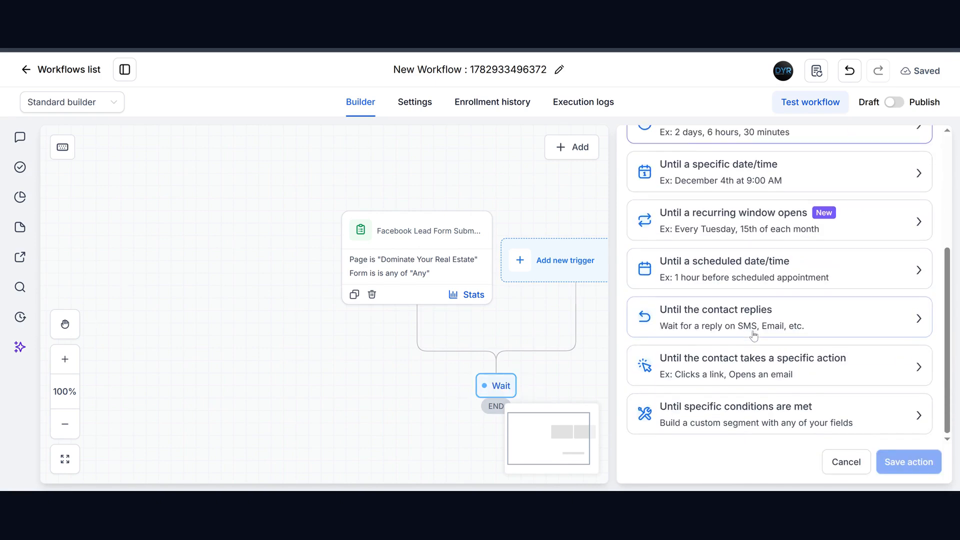
{"action": "scroll", "coordinate": [731, 363], "scroll_direction": "up", "scroll_amount": 4}
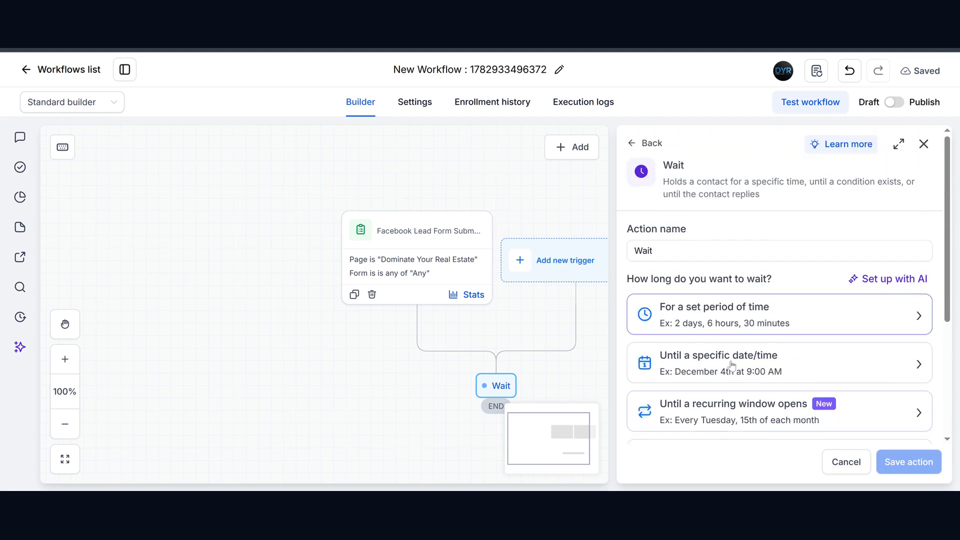
{"action": "left_click", "coordinate": [732, 322]}
{"action": "left_click", "coordinate": [730, 337]}
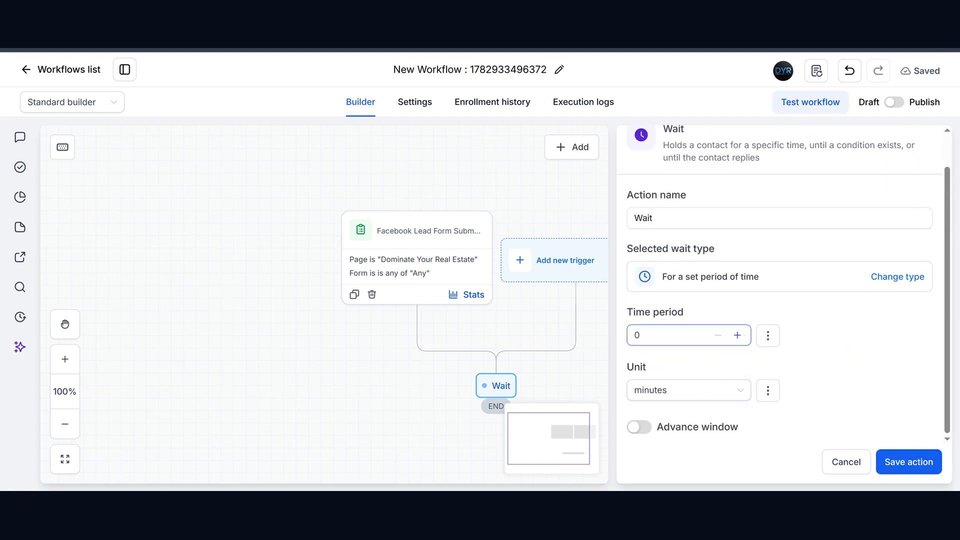
- Set the wait's time period to 5 minutes and save the action
{"action": "type", "text": ".2"}
{"action": "left_click_drag", "start_coordinate": [650, 335], "coordinate": [603, 333]}
{"action": "type", "text": "5"}
{"action": "left_click", "coordinate": [908, 461]}
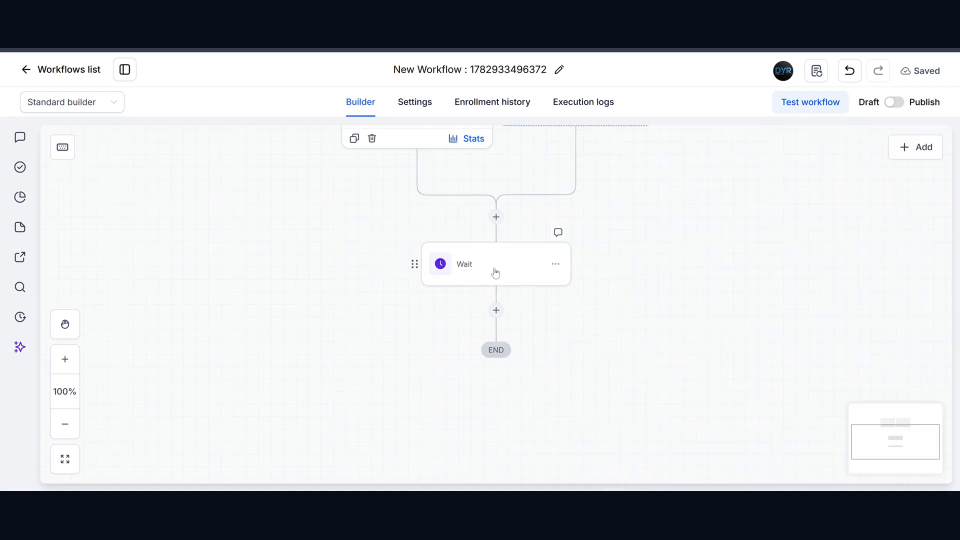
- Add a Send email action directly after the Wait step
{"action": "scroll", "coordinate": [493, 271], "scroll_direction": "up", "scroll_amount": 1}
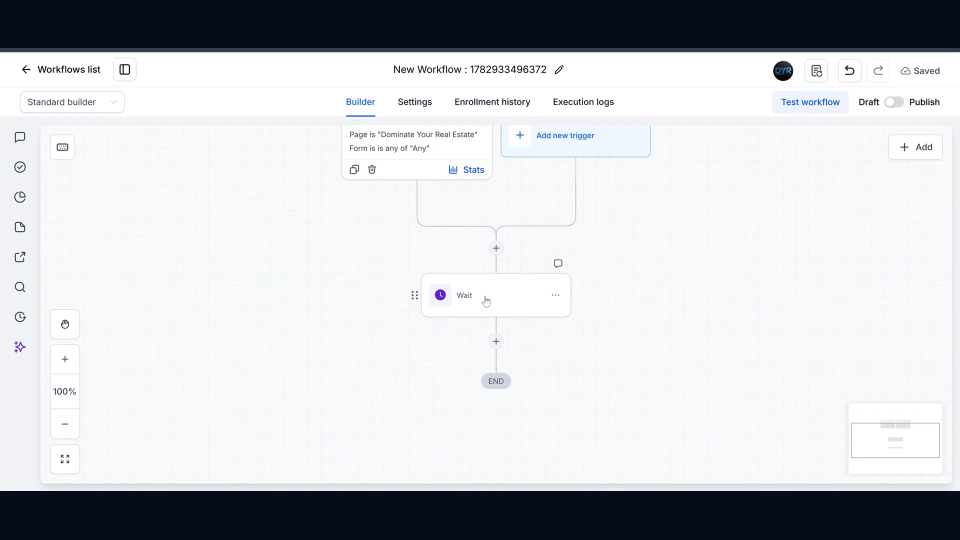
{"action": "left_click", "coordinate": [496, 341]}
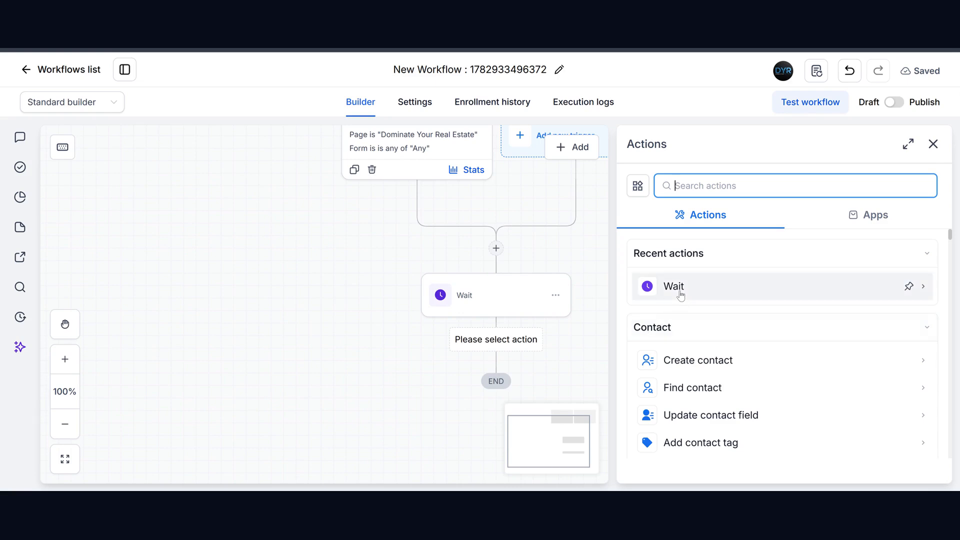
{"action": "scroll", "coordinate": [710, 292], "scroll_direction": "down", "scroll_amount": 5}
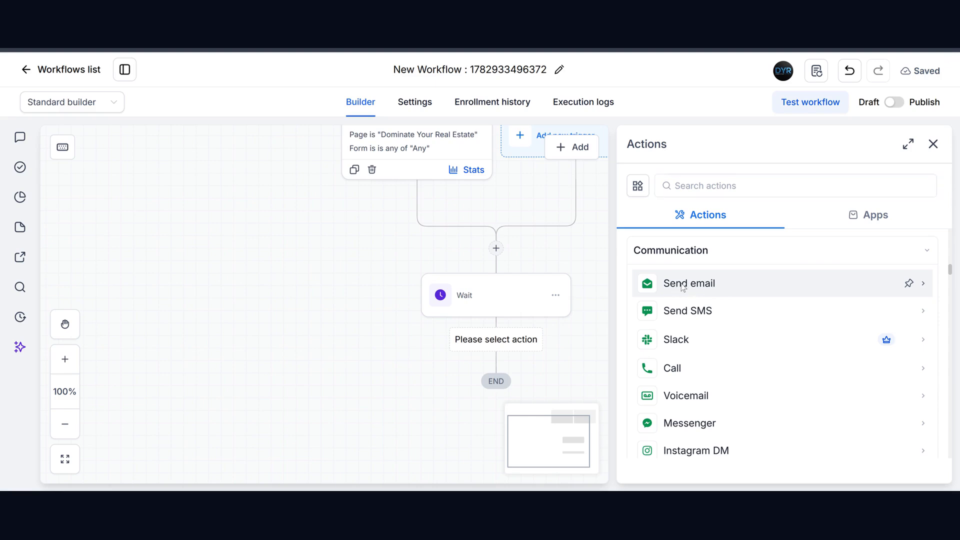
{"action": "left_click", "coordinate": [681, 286]}
{"action": "scroll", "coordinate": [730, 300], "scroll_direction": "down", "scroll_amount": 2}
{"action": "scroll", "coordinate": [759, 315], "scroll_direction": "up", "scroll_amount": 2}
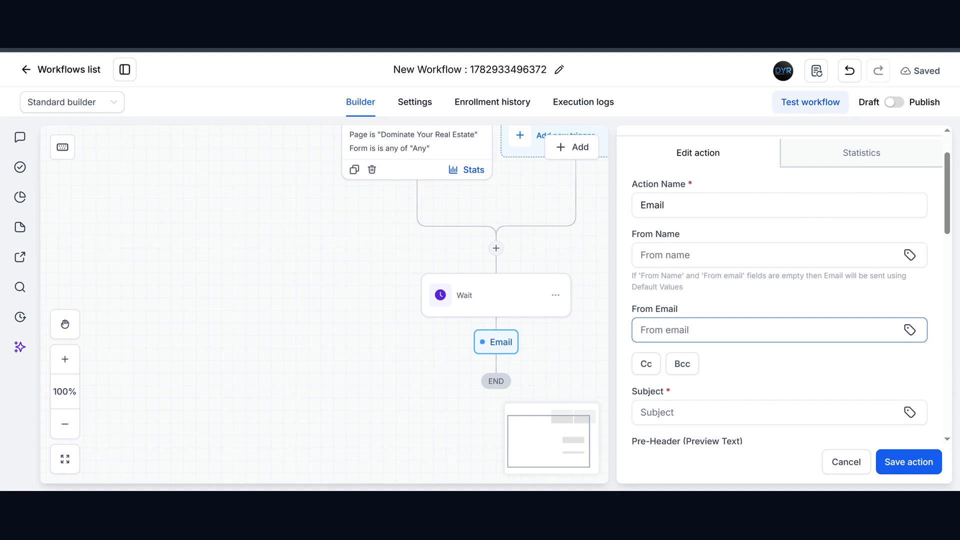
- Enter "Thanks for signing up" as the email's subject
{"action": "scroll", "coordinate": [780, 255], "scroll_direction": "down", "scroll_amount": 10}
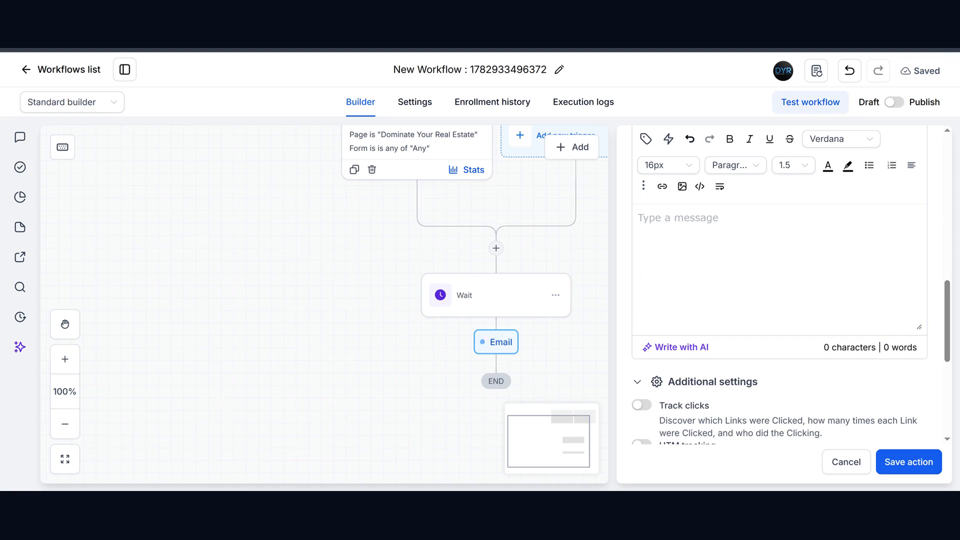
{"action": "scroll", "coordinate": [758, 309], "scroll_direction": "up", "scroll_amount": 6}
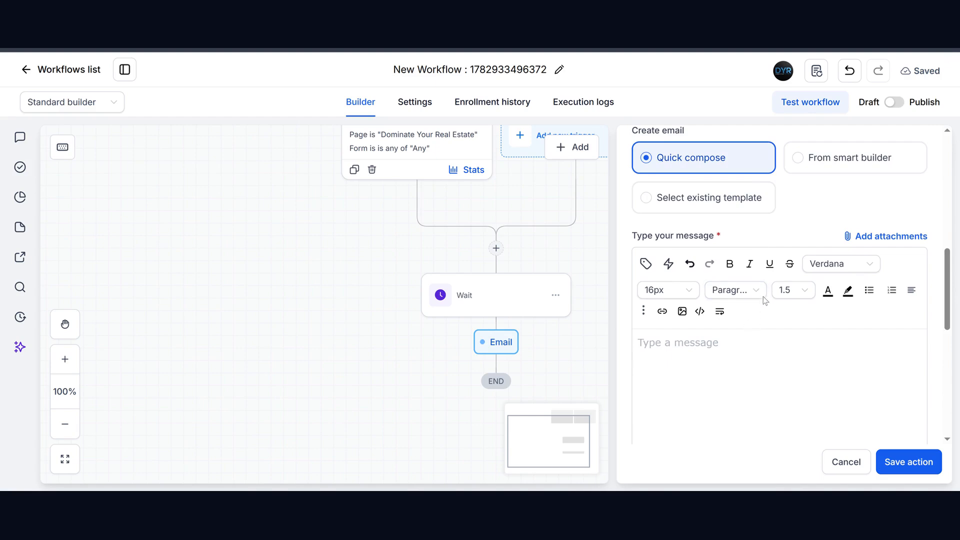
{"action": "left_click", "coordinate": [715, 225]}
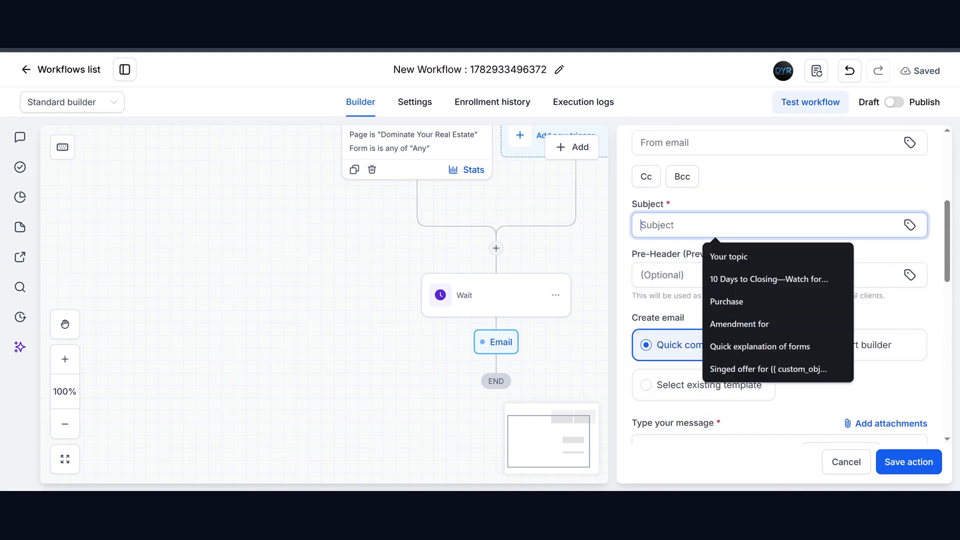
{"action": "type", "text": "Thanks for signing up"}
- Start the email message with the greeting "Hey {{contact.first_name}}," using the contact's First Name custom value
{"action": "scroll", "coordinate": [706, 384], "scroll_direction": "down", "scroll_amount": 3}
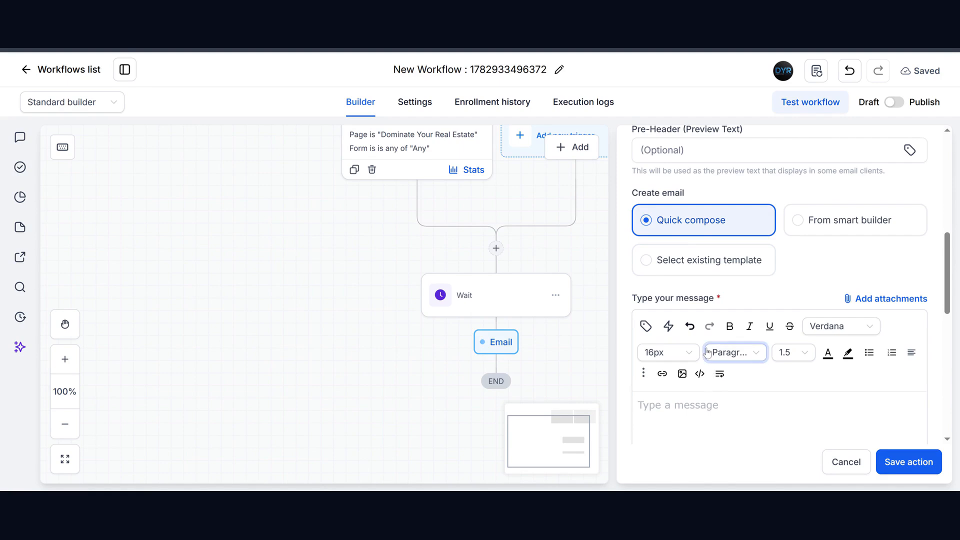
{"action": "scroll", "coordinate": [700, 355], "scroll_direction": "down", "scroll_amount": 3}
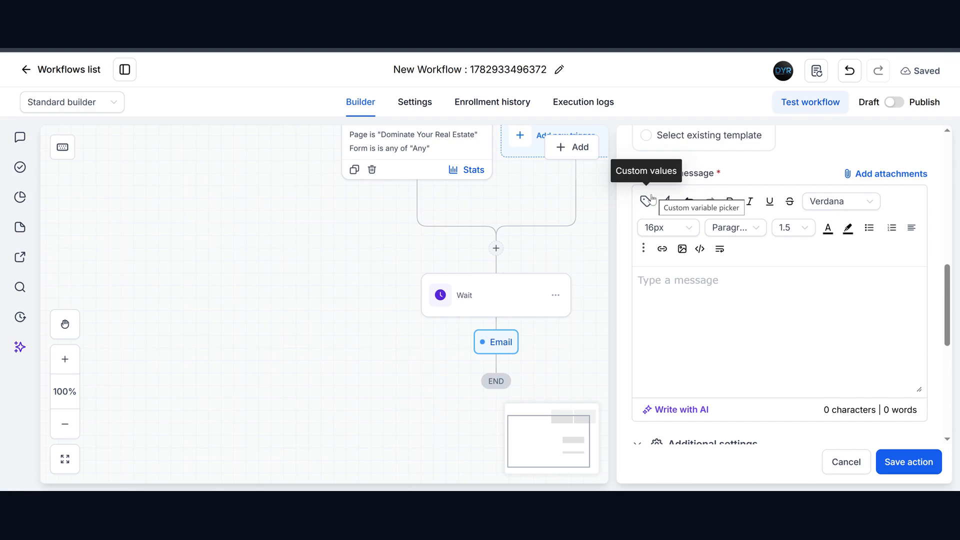
{"action": "left_click", "coordinate": [643, 204]}
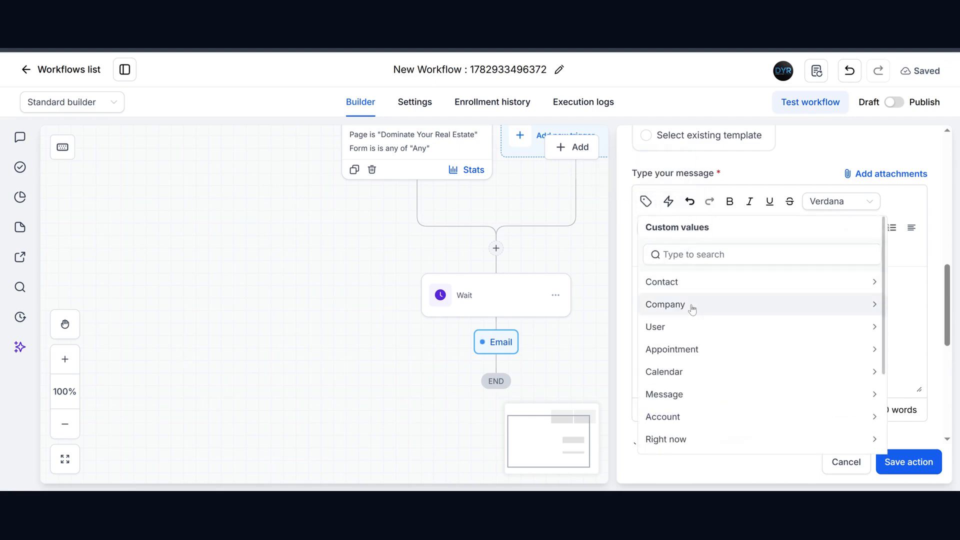
{"action": "left_click", "coordinate": [739, 291]}
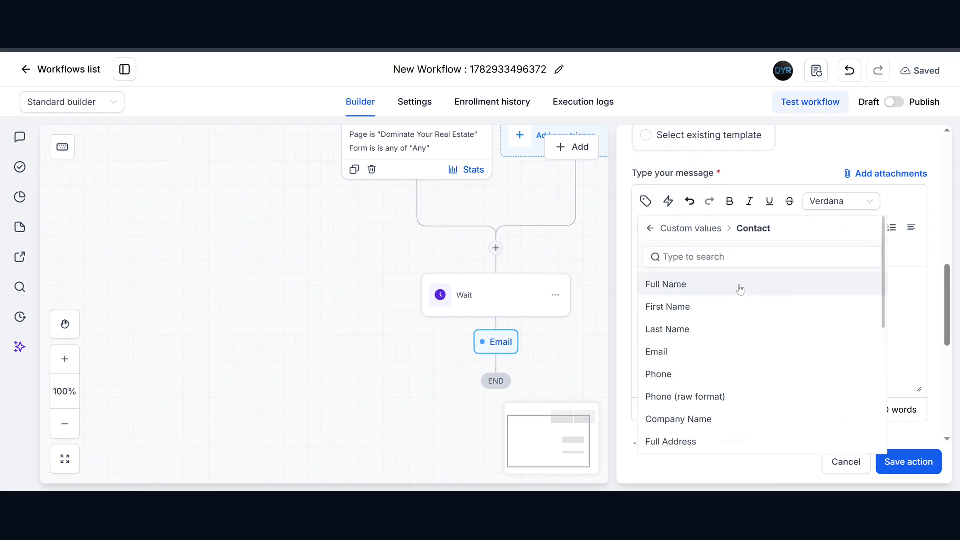
{"action": "left_click", "coordinate": [683, 309]}
{"action": "left_click", "coordinate": [645, 283]}
{"action": "left_click", "coordinate": [773, 265]}
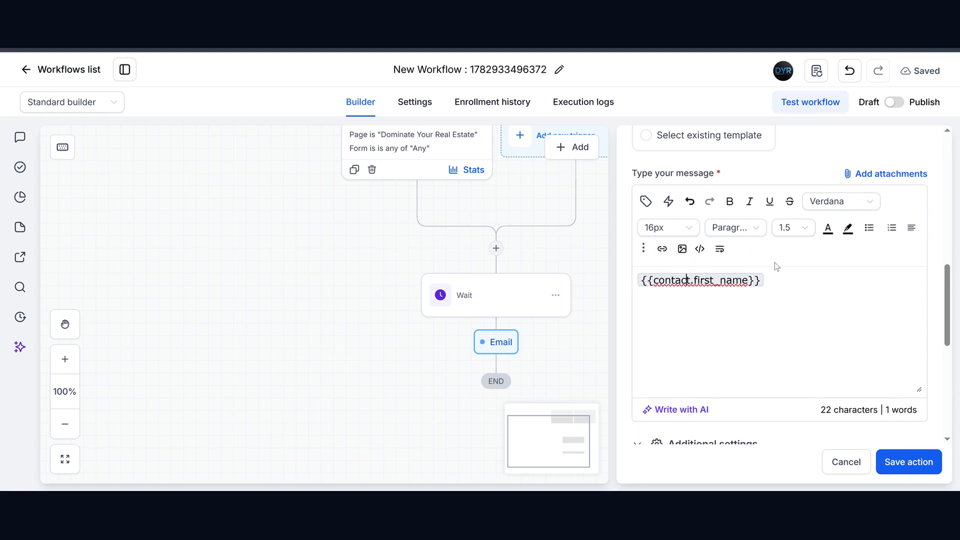
{"action": "type", "text": "Hey "}
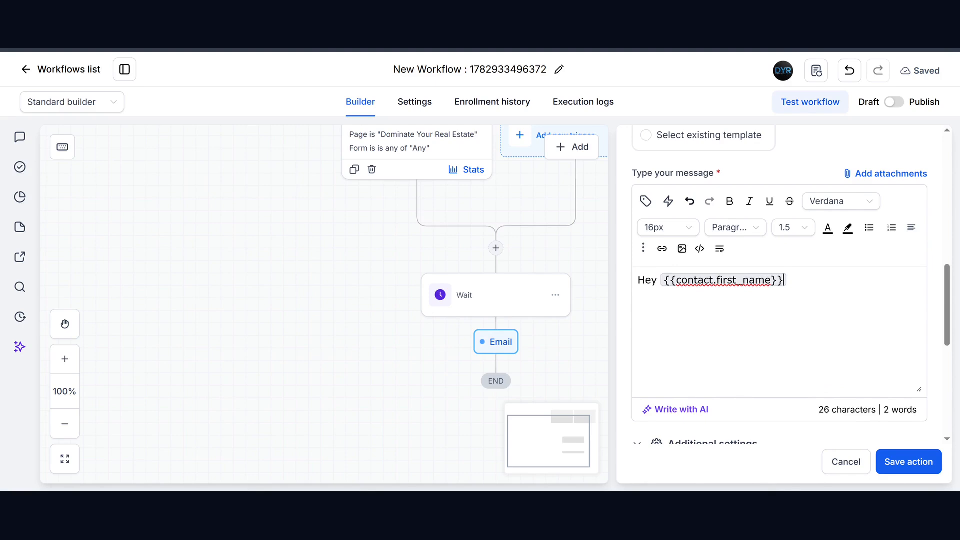
{"action": "type", "text": ","}
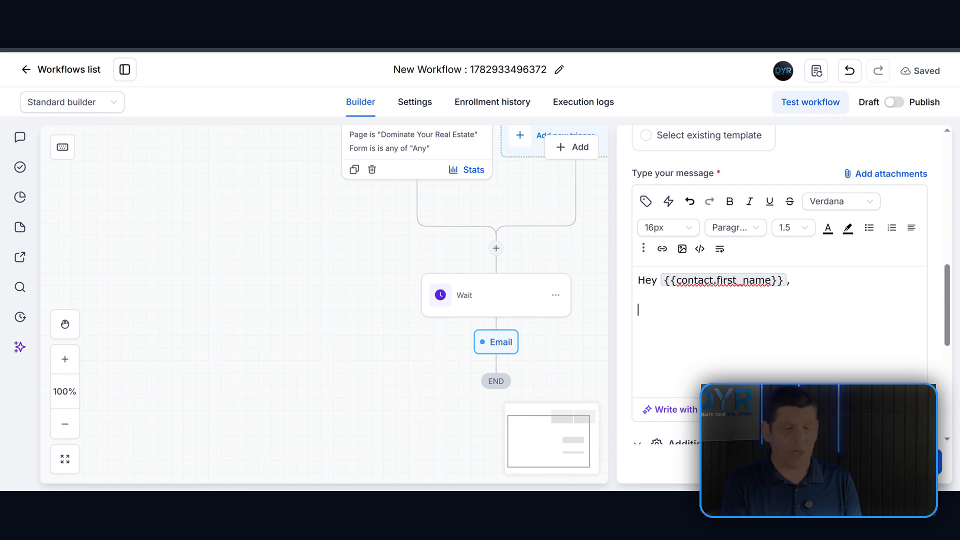
- Add the line "Thanks for signing up to get your free guide." below the greeting in the email message
{"action": "type", "text": "Thanksa"}
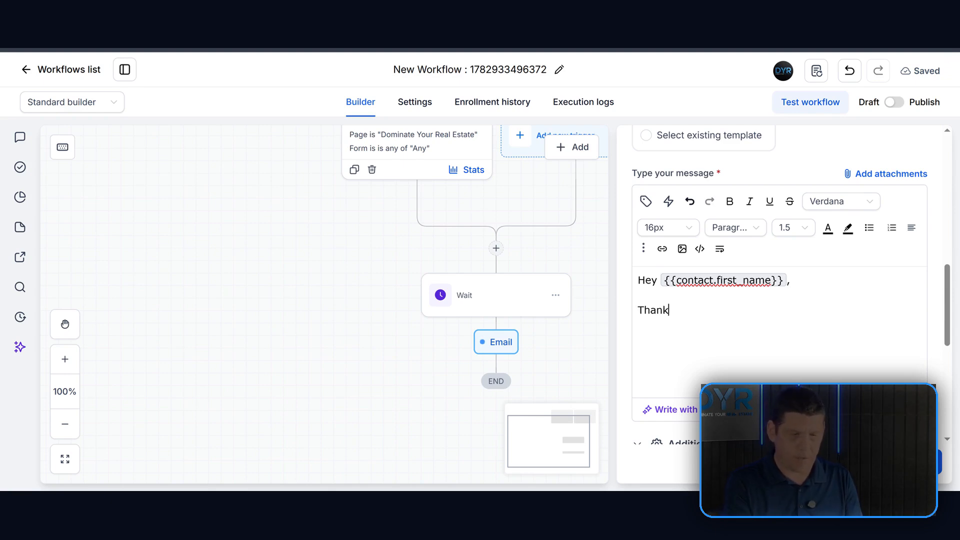
{"action": "key", "text": "BackSpace"}
{"action": "key", "text": "BackSpace"}
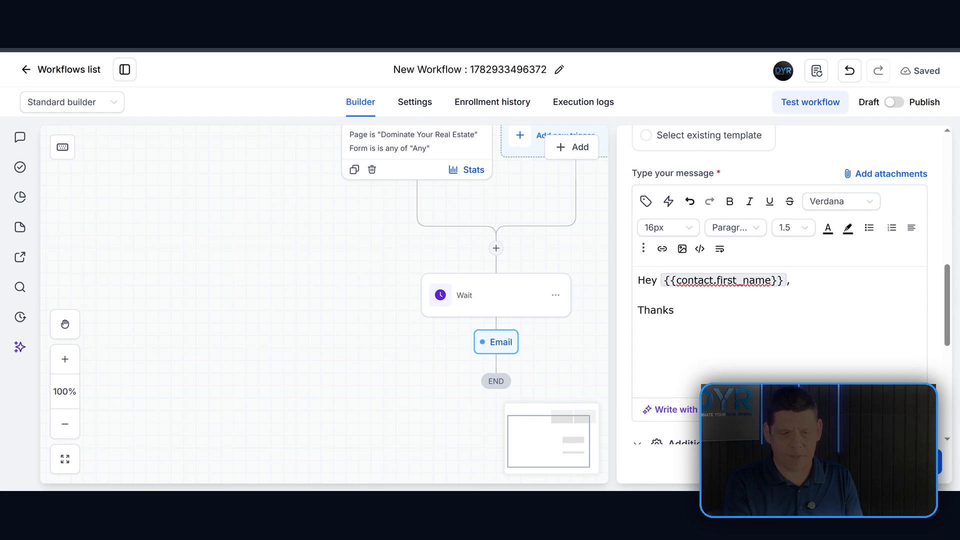
{"action": "type", "text": "for "}
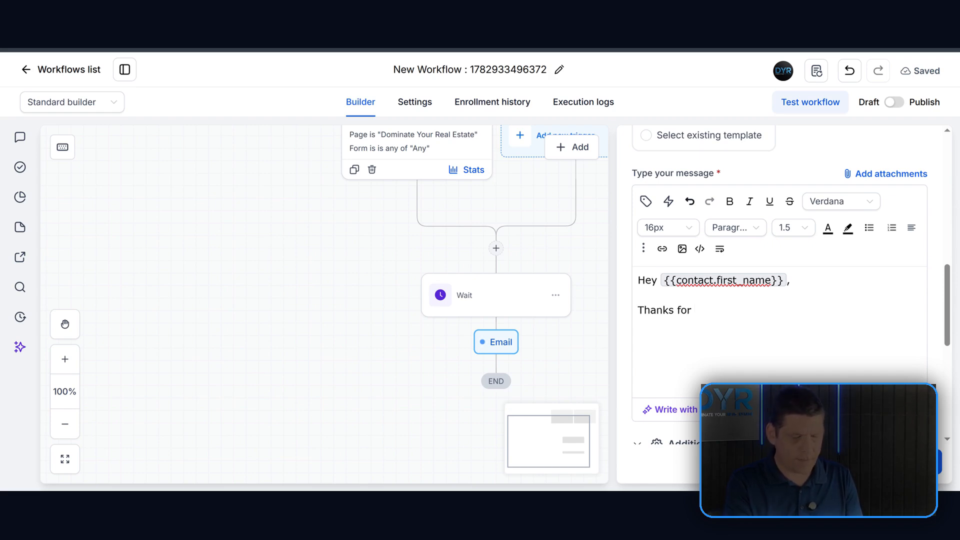
{"action": "type", "text": "signing up to get youu"}
{"action": "key", "text": "BackSpace"}
{"action": "key", "text": "BackSpace"}
{"action": "key", "text": "BackSpace"}
{"action": "type", "text": "our free guide."}
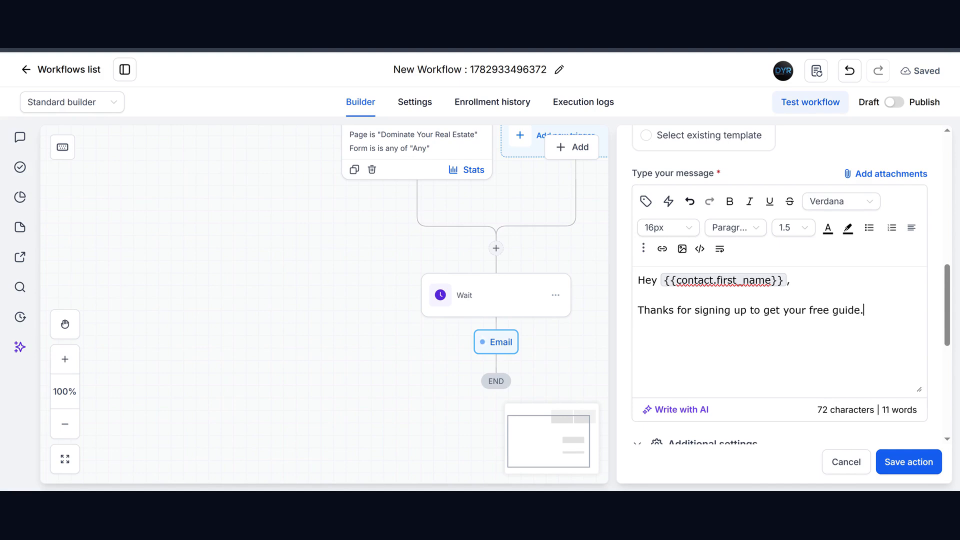
- Insert the User Signature custom value below the thank-you line in the email message
{"action": "scroll", "coordinate": [780, 289], "scroll_direction": "down", "scroll_amount": 3}
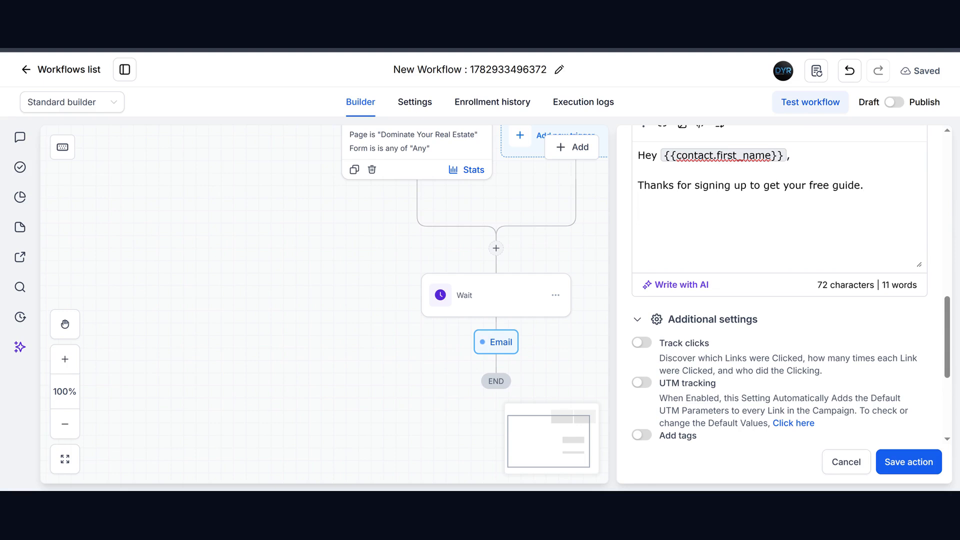
{"action": "scroll", "coordinate": [646, 202], "scroll_direction": "up", "scroll_amount": 3}
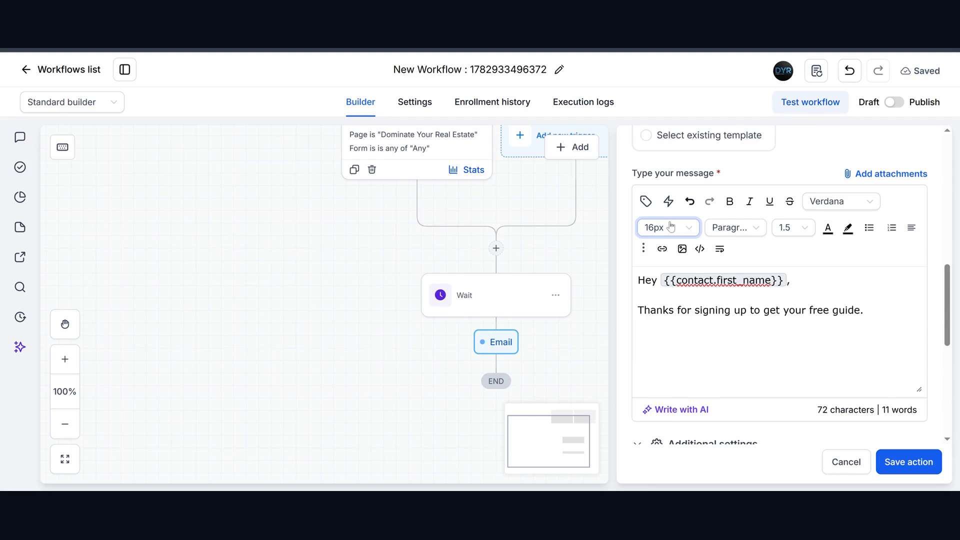
{"action": "left_click", "coordinate": [647, 202]}
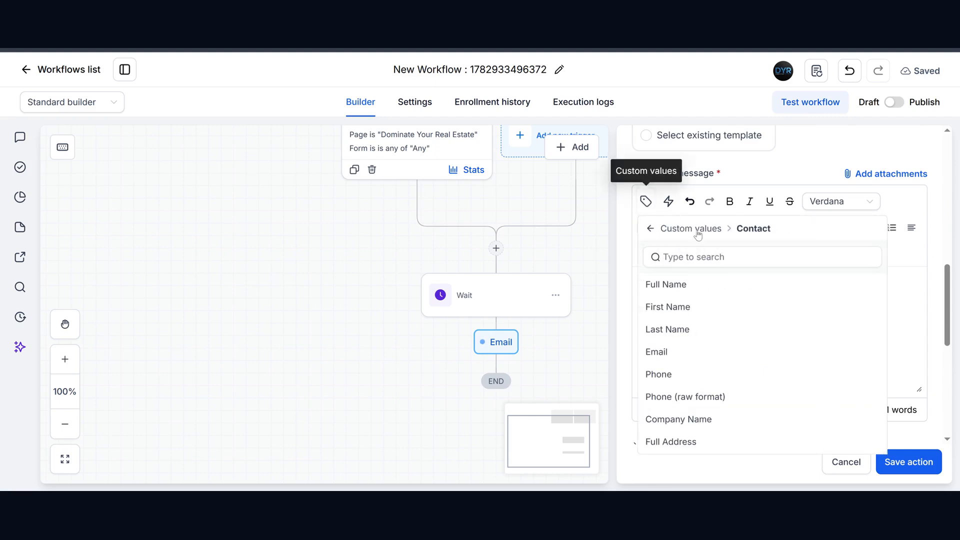
{"action": "scroll", "coordinate": [697, 375], "scroll_direction": "down", "scroll_amount": 6}
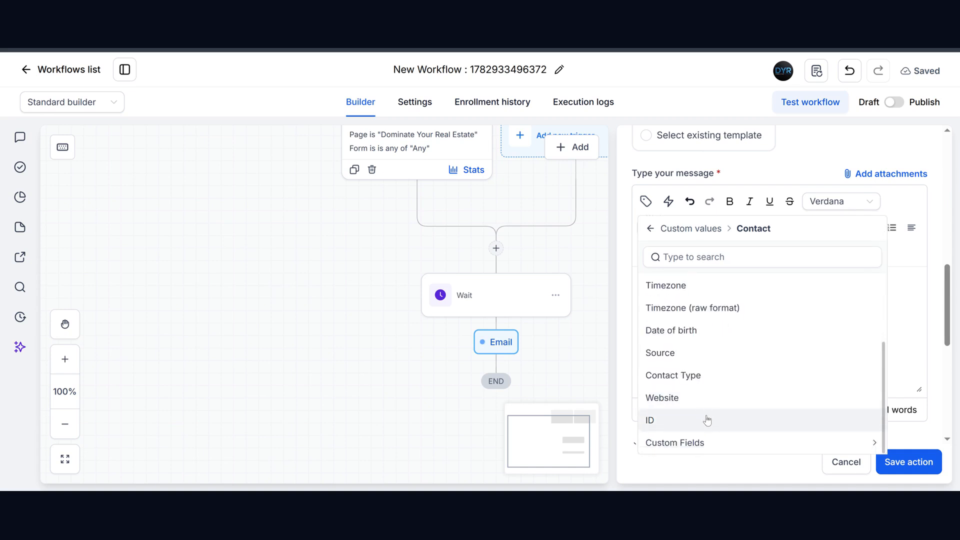
{"action": "scroll", "coordinate": [708, 417], "scroll_direction": "up", "scroll_amount": 6}
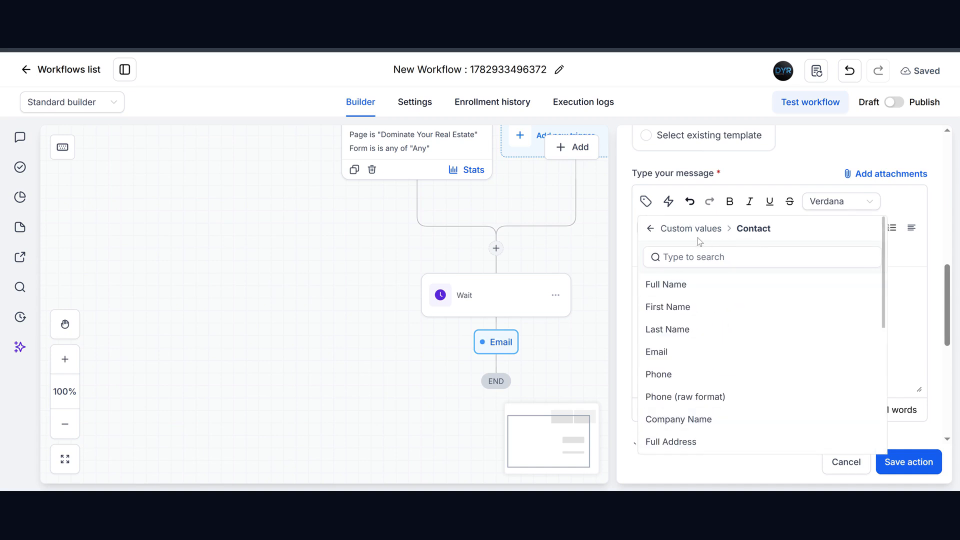
{"action": "left_click", "coordinate": [683, 228]}
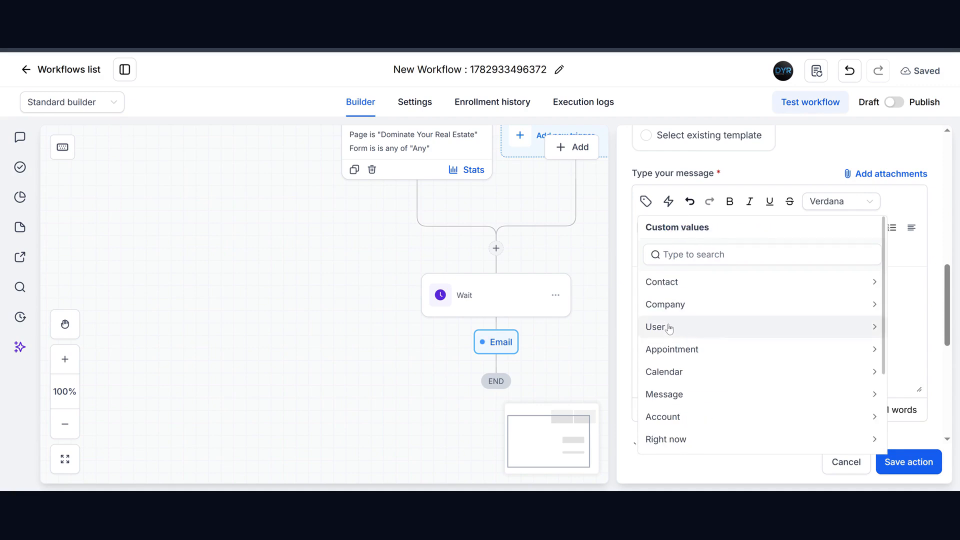
{"action": "left_click", "coordinate": [671, 328]}
{"action": "scroll", "coordinate": [708, 360], "scroll_direction": "down", "scroll_amount": 1}
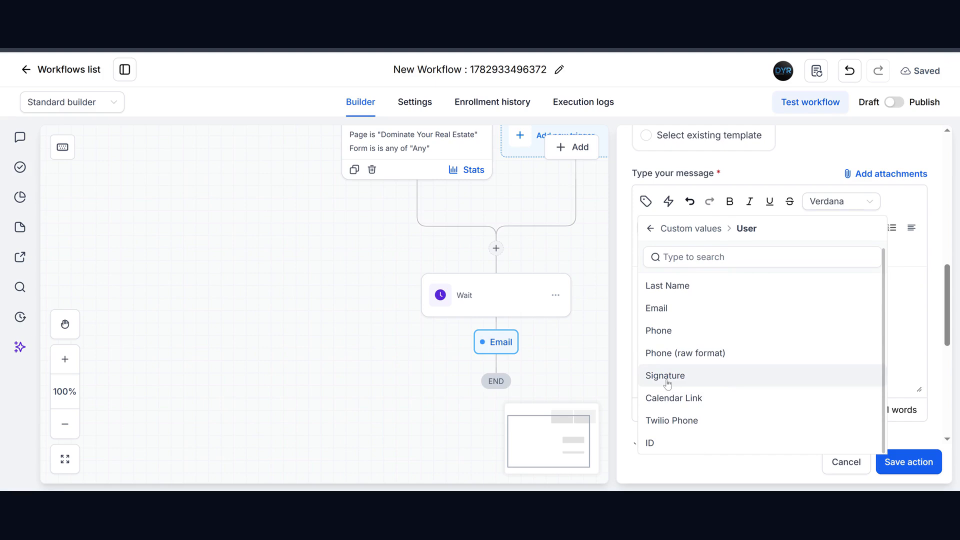
{"action": "left_click", "coordinate": [667, 383]}
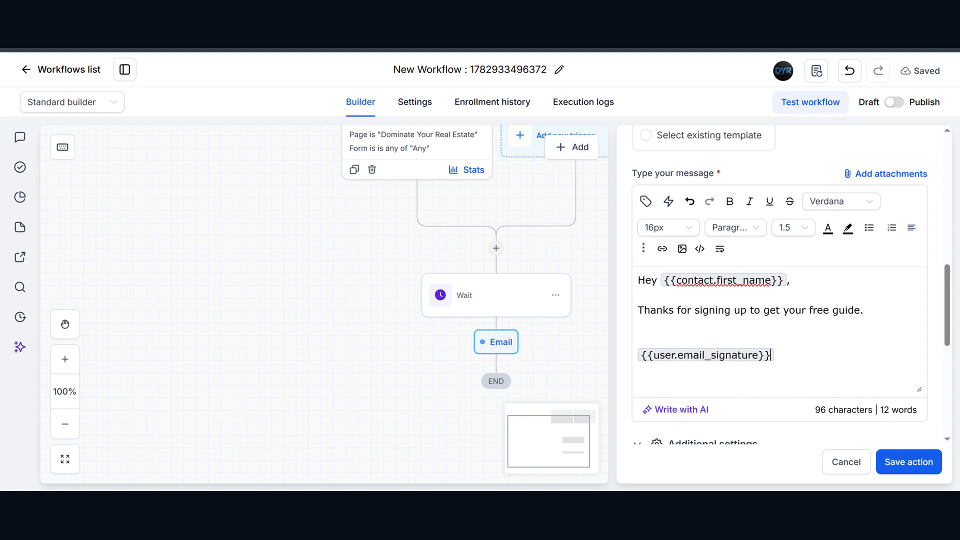
- Set the email's From Name to "Dominate Your Real Estate"
{"action": "scroll", "coordinate": [779, 300], "scroll_direction": "up", "scroll_amount": 10}
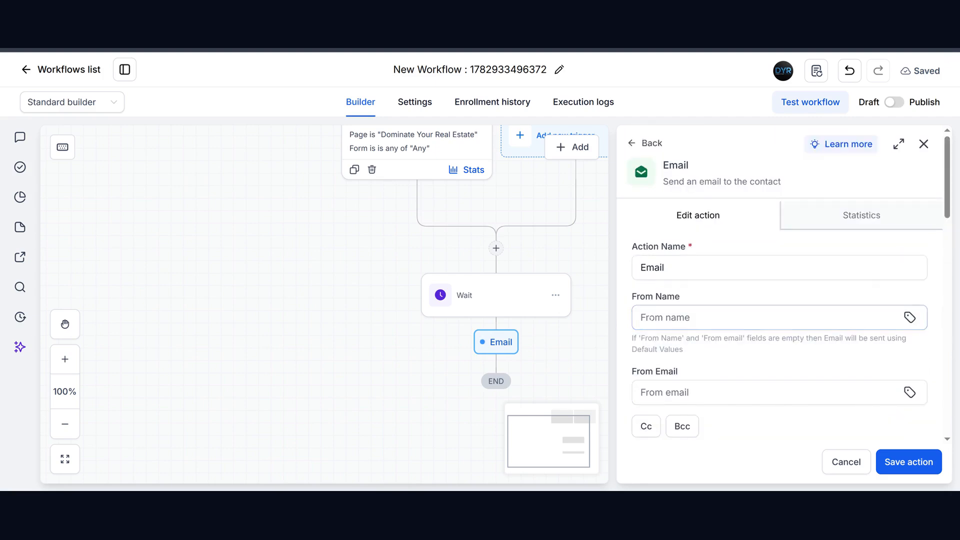
{"action": "left_click", "coordinate": [773, 318]}
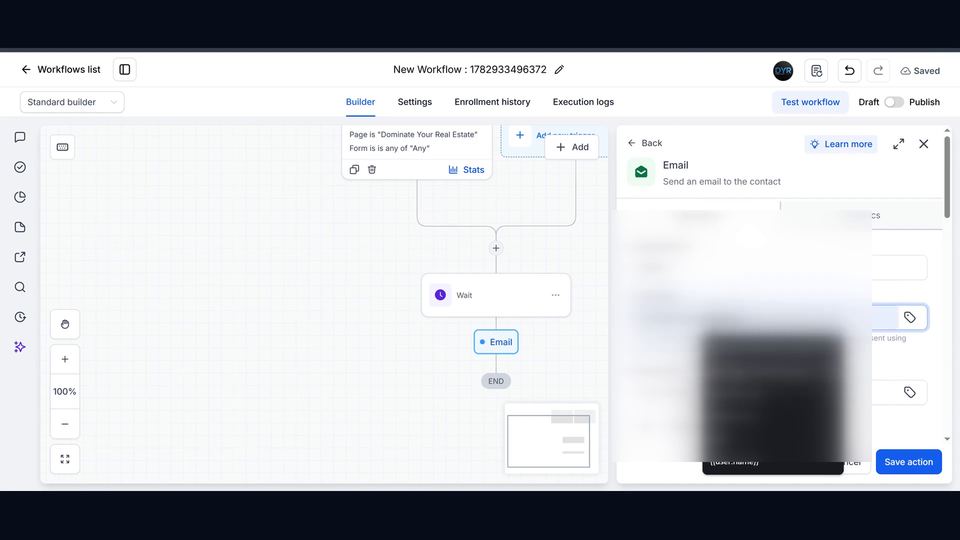
{"action": "left_click", "coordinate": [772, 371]}
- Fill the From Email with the From Email custom value, {{custom_values.from_email}}, and save the Email action
{"action": "left_click", "coordinate": [772, 392]}
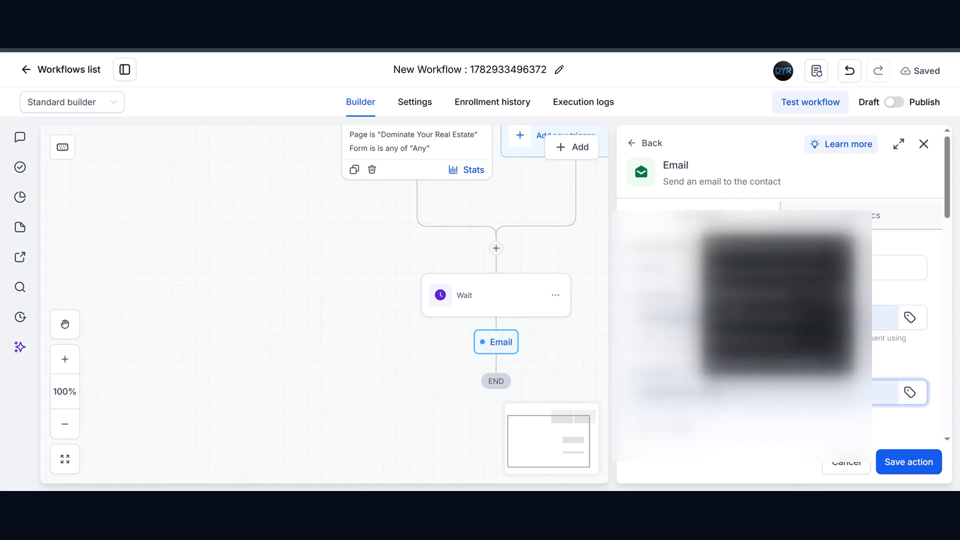
{"action": "left_click", "coordinate": [909, 392]}
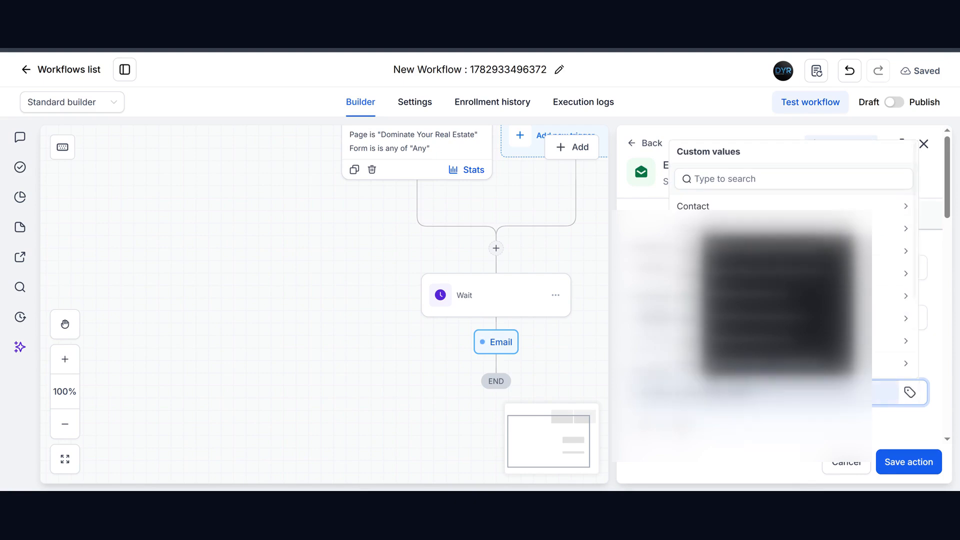
{"action": "left_click", "coordinate": [792, 206]}
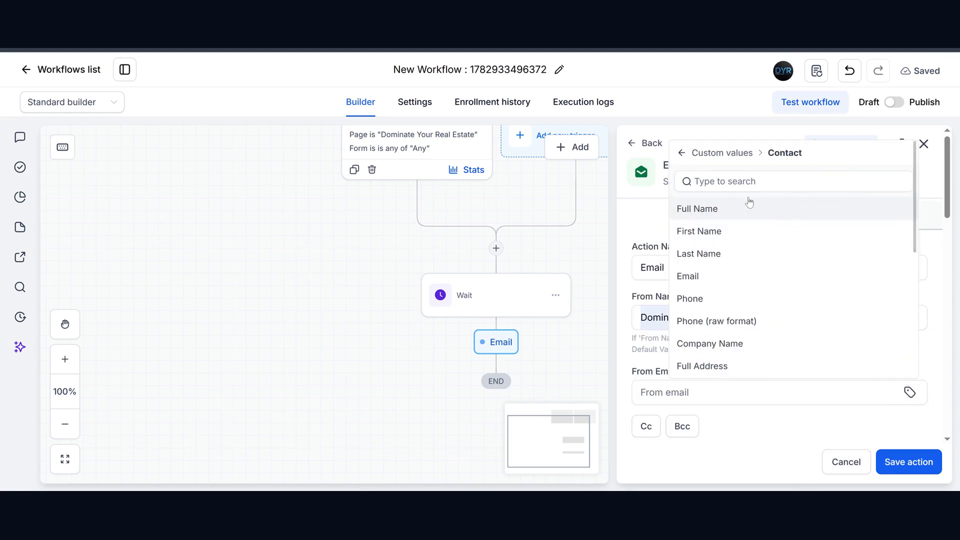
{"action": "left_click", "coordinate": [683, 155]}
{"action": "scroll", "coordinate": [700, 320], "scroll_direction": "down", "scroll_amount": 3}
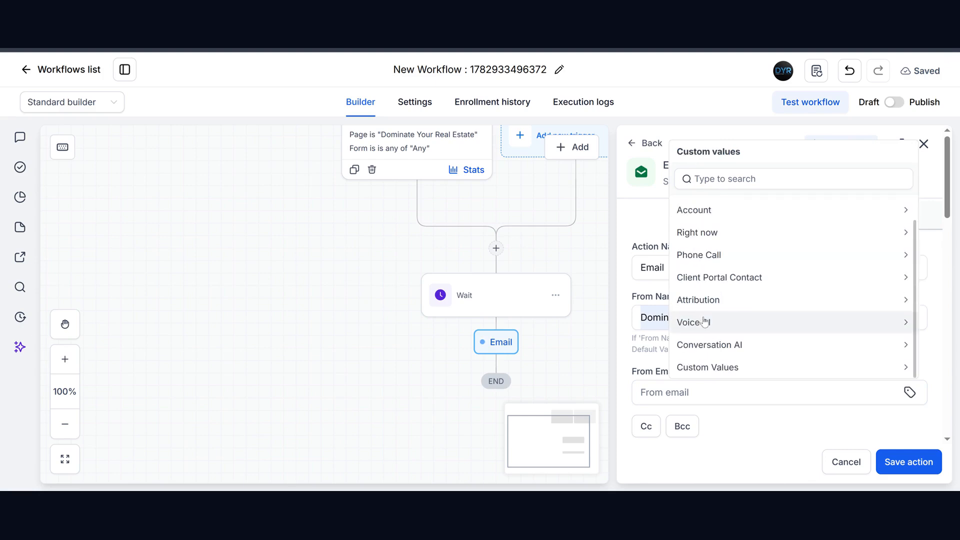
{"action": "left_click", "coordinate": [708, 373]}
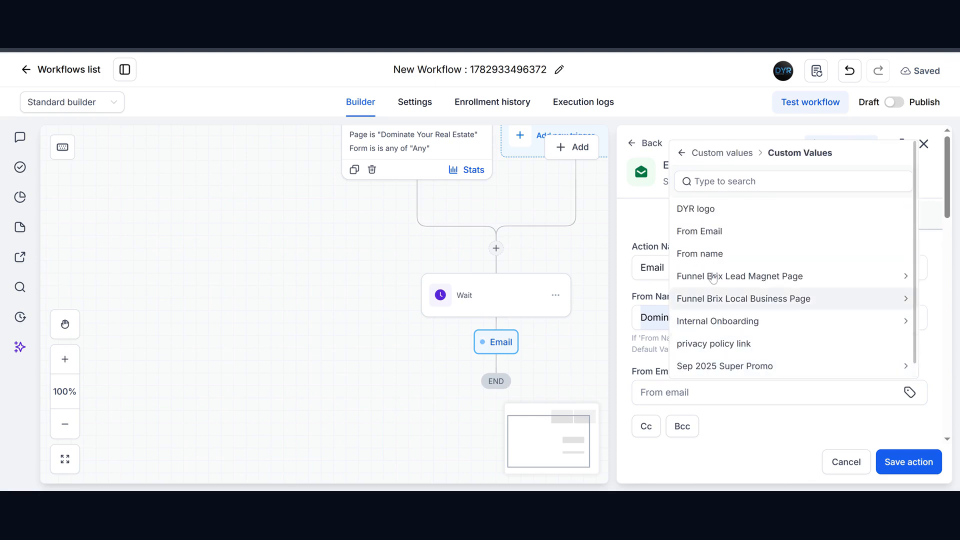
{"action": "left_click", "coordinate": [705, 243]}
{"action": "scroll", "coordinate": [730, 232], "scroll_direction": "down", "scroll_amount": 5}
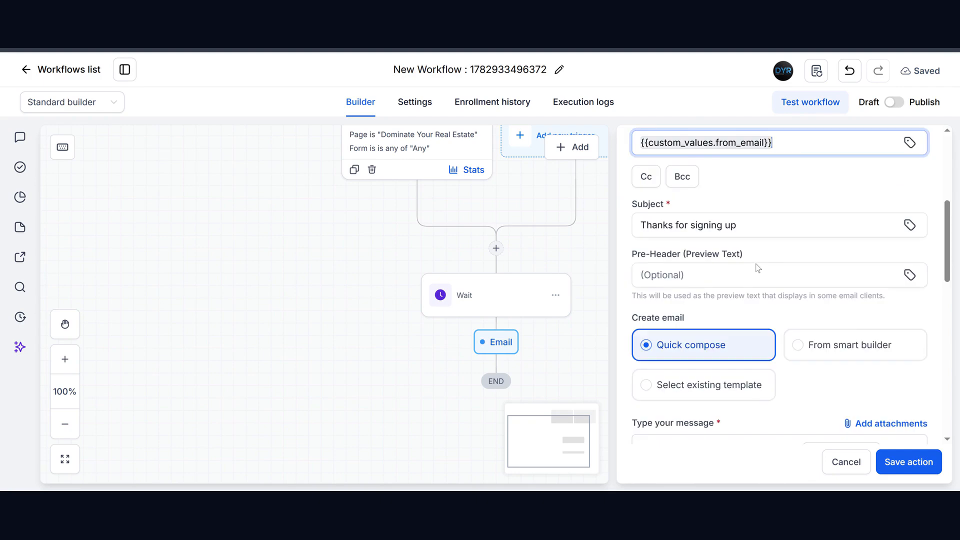
{"action": "scroll", "coordinate": [731, 231], "scroll_direction": "up", "scroll_amount": 1}
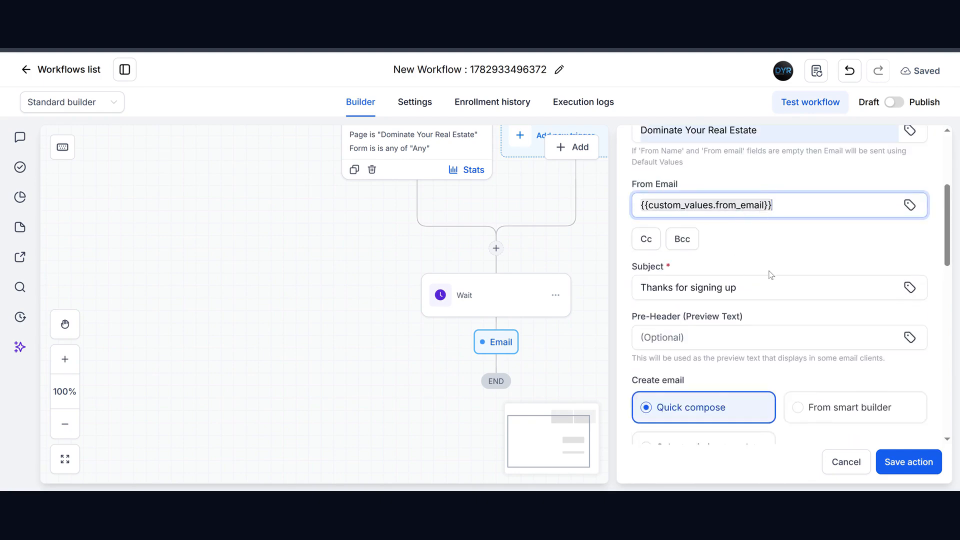
{"action": "scroll", "coordinate": [792, 326], "scroll_direction": "down", "scroll_amount": 10}
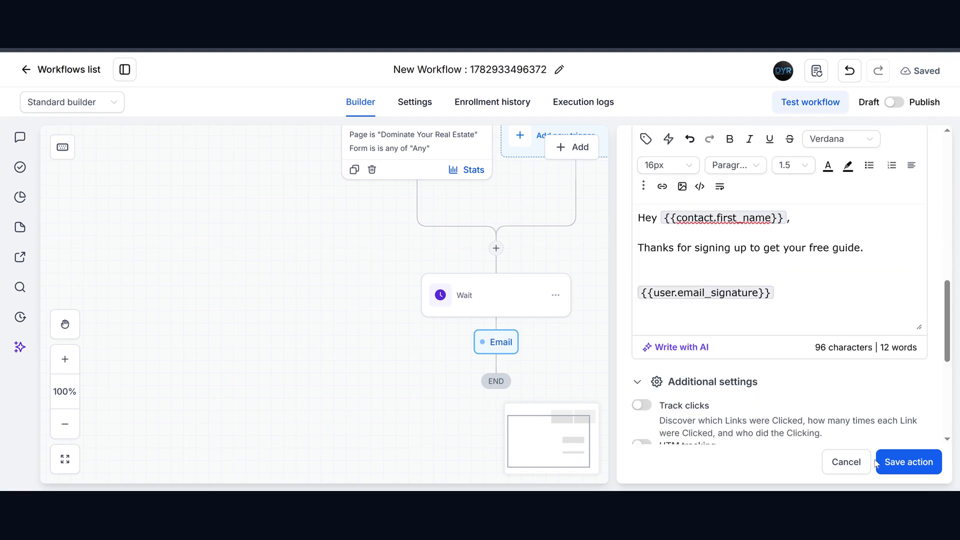
{"action": "left_click", "coordinate": [904, 463]}
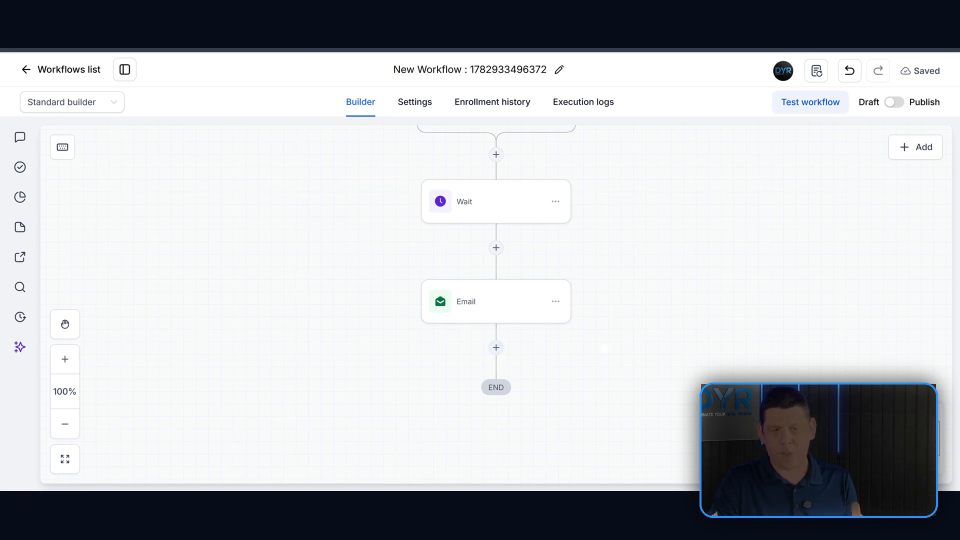
- Add a second Wait action after the Email step, with the wait type "For a set period of time"
{"action": "scroll", "coordinate": [604, 349], "scroll_direction": "up", "scroll_amount": 1}
{"action": "scroll", "coordinate": [605, 353], "scroll_direction": "up", "scroll_amount": 2}
{"action": "scroll", "coordinate": [606, 359], "scroll_direction": "down", "scroll_amount": 3}
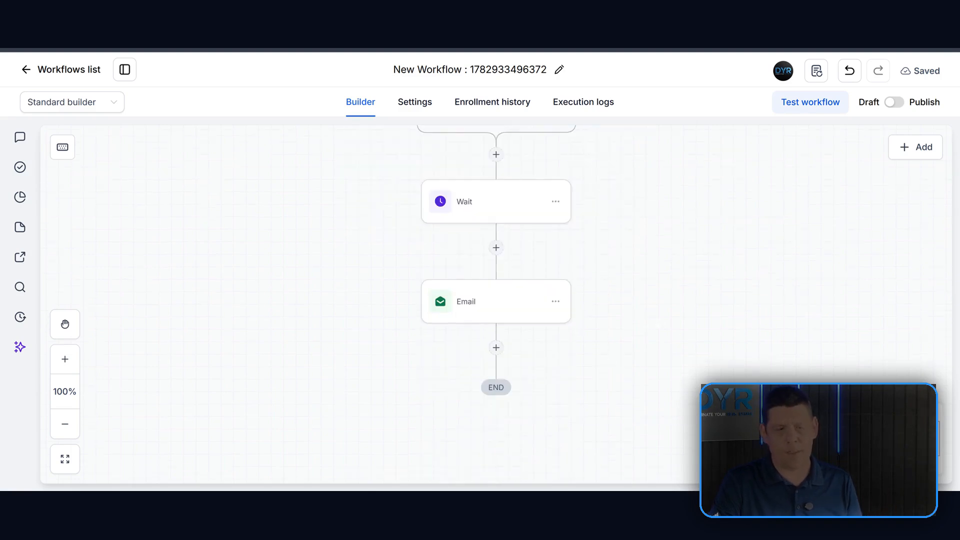
{"action": "left_click", "coordinate": [496, 347]}
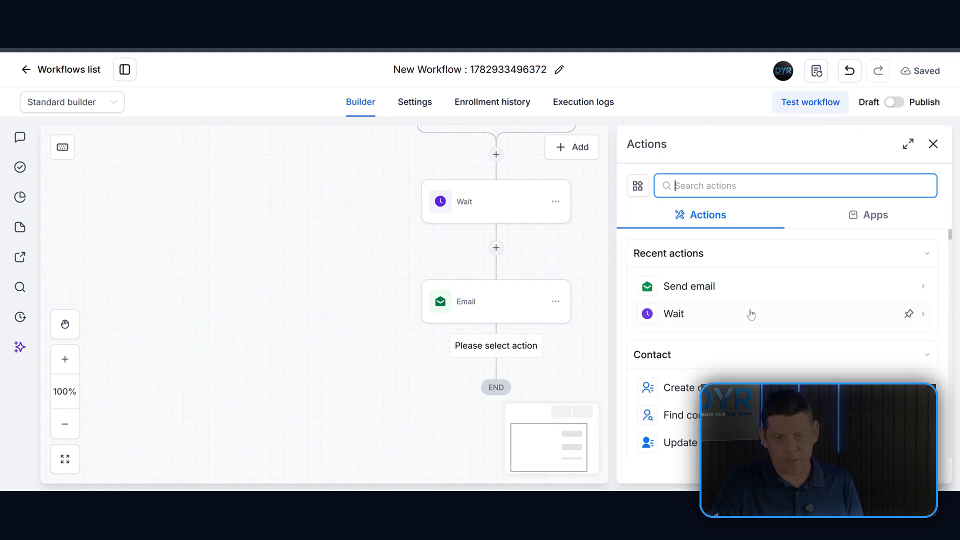
{"action": "left_click", "coordinate": [700, 315]}
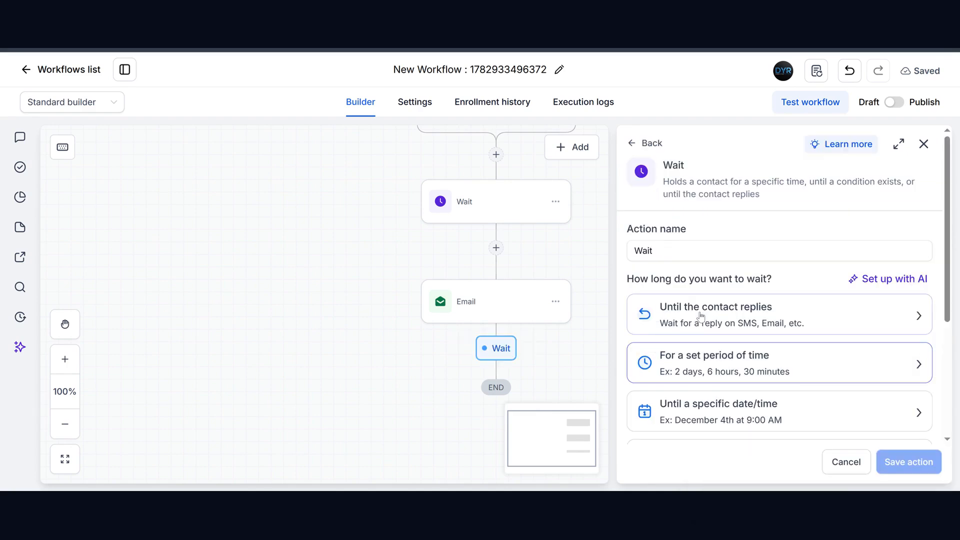
{"action": "left_click", "coordinate": [710, 371]}
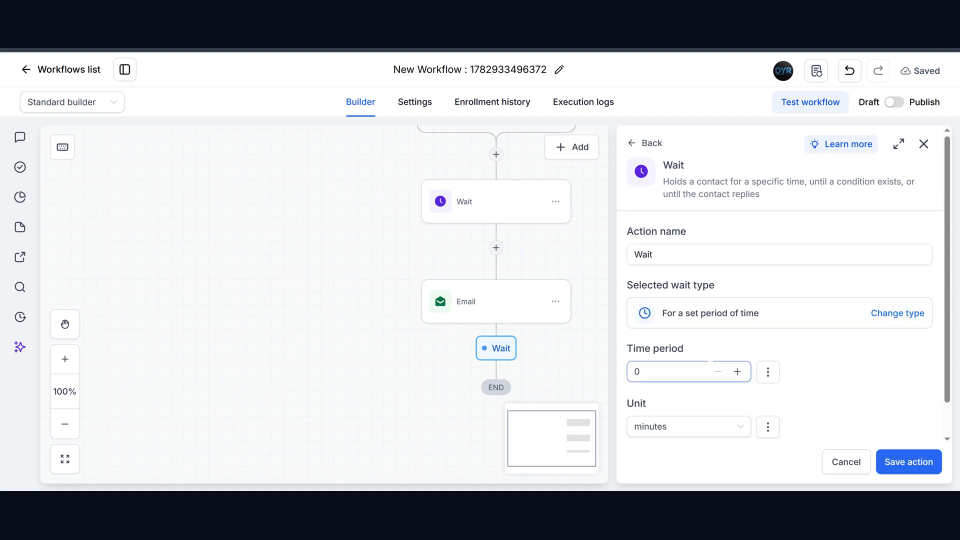
- Set the second Wait's time period to 3 minutes and save the action
{"action": "left_click", "coordinate": [737, 372]}
{"action": "double_click", "coordinate": [636, 374]}
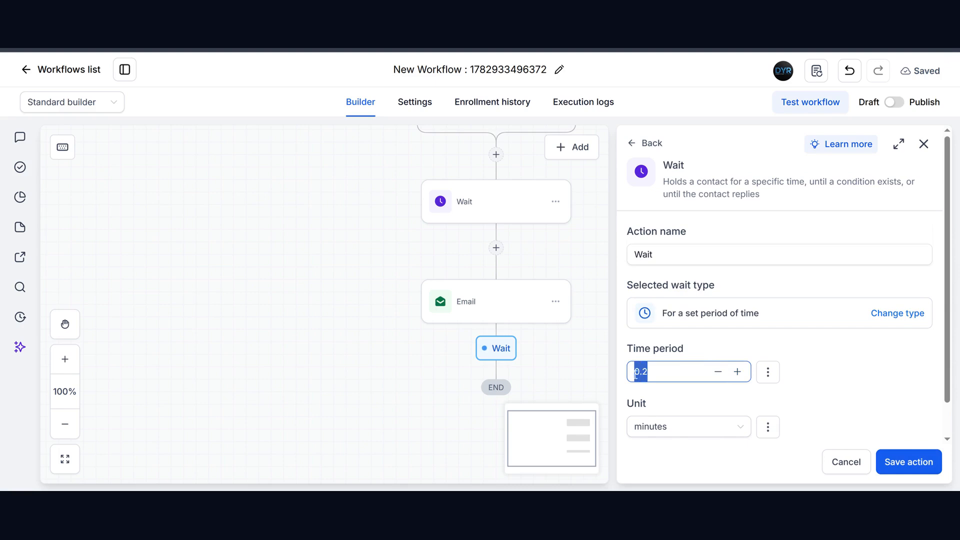
{"action": "type", "text": "3"}
{"action": "scroll", "coordinate": [872, 377], "scroll_direction": "down", "scroll_amount": 1}
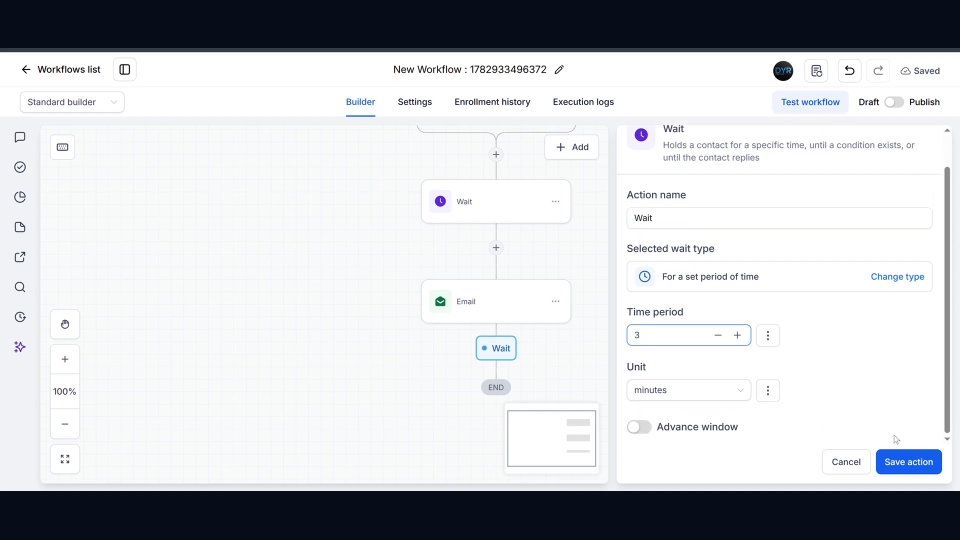
{"action": "left_click", "coordinate": [908, 462]}
- Add a Send SMS communication action directly after the second Wait step
{"action": "scroll", "coordinate": [497, 320], "scroll_direction": "down", "scroll_amount": 3}
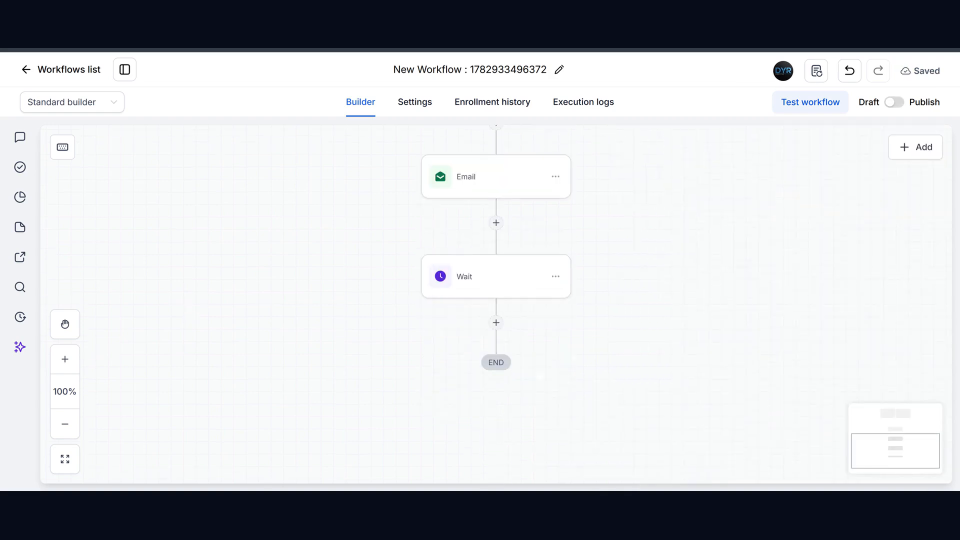
{"action": "left_click", "coordinate": [496, 320]}
{"action": "scroll", "coordinate": [770, 333], "scroll_direction": "down", "scroll_amount": 5}
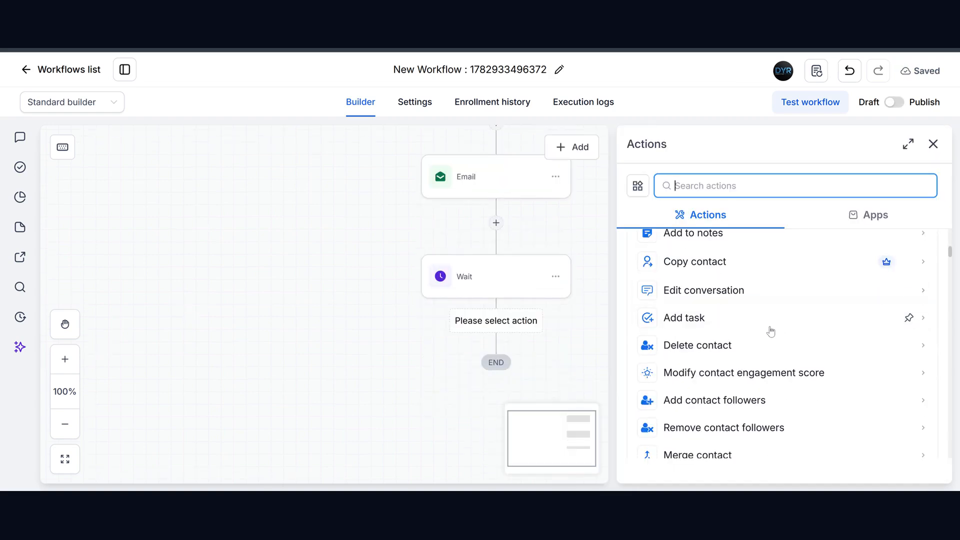
{"action": "scroll", "coordinate": [767, 339], "scroll_direction": "down", "scroll_amount": 5}
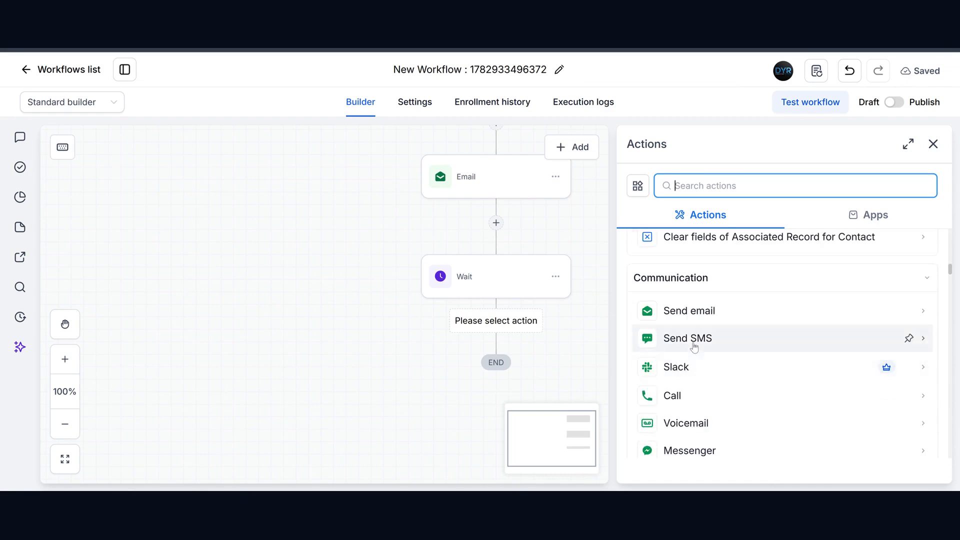
{"action": "left_click", "coordinate": [724, 343]}
- Write the SMS message "Hi {{contact.first_name}}," using the contact's First Name custom value, and save the action
{"action": "scroll", "coordinate": [780, 285], "scroll_direction": "down", "scroll_amount": 2}
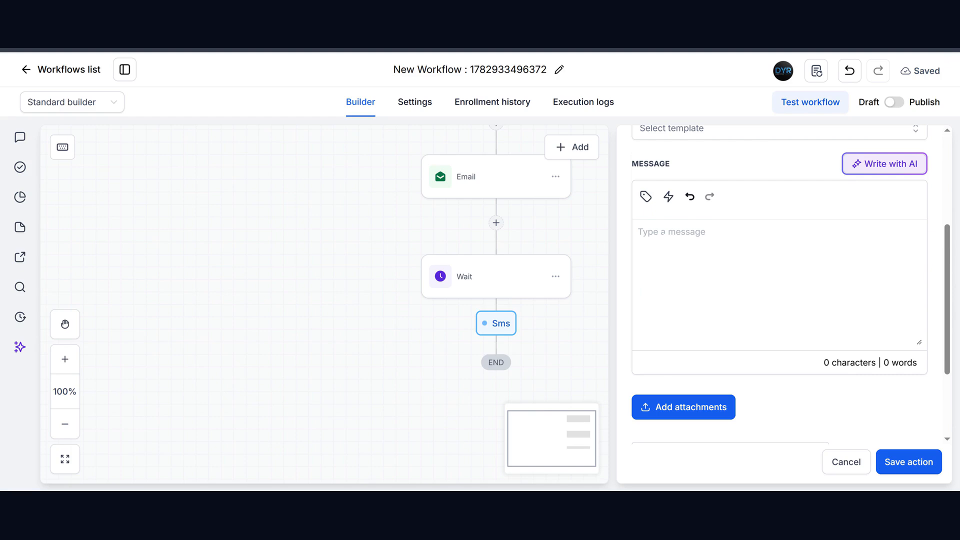
{"action": "left_click", "coordinate": [658, 226]}
{"action": "type", "text": "Hi"}
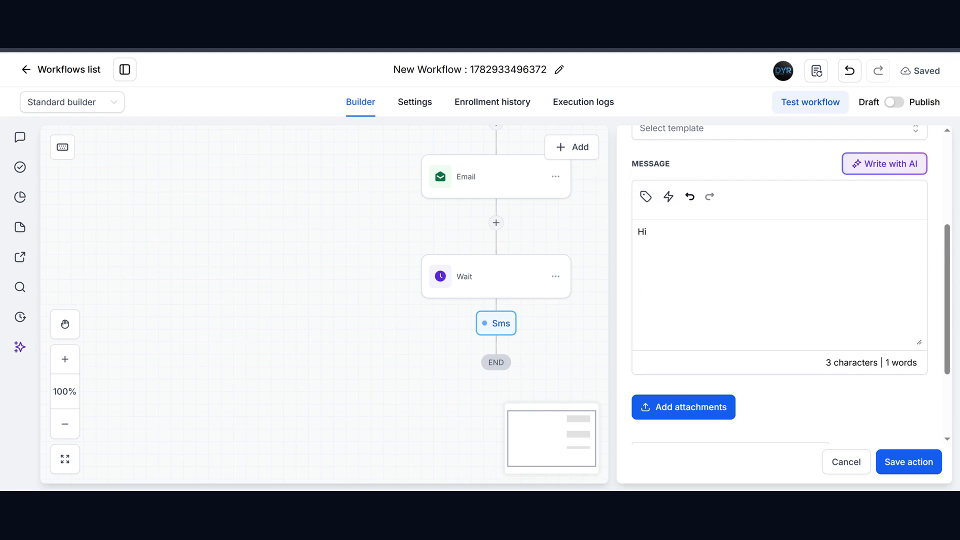
{"action": "left_click", "coordinate": [645, 197]}
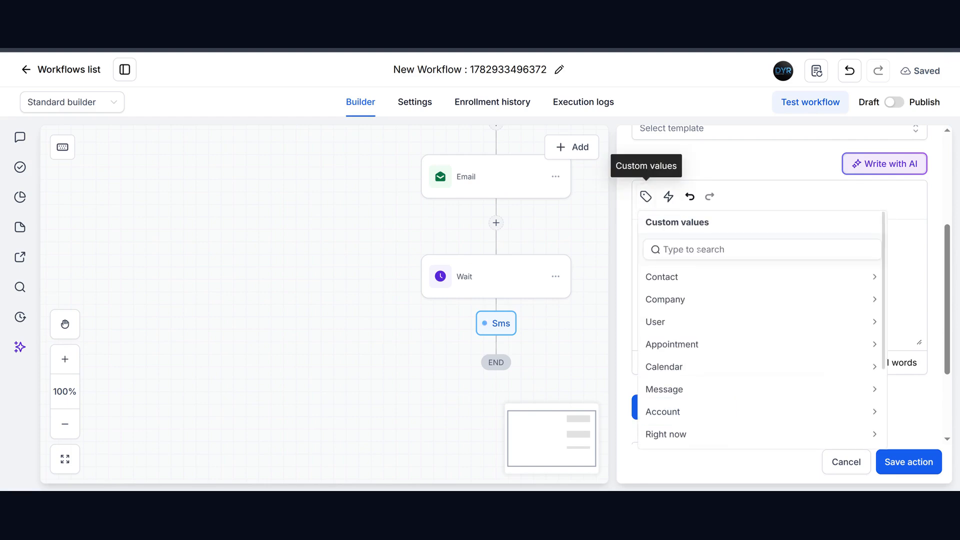
{"action": "left_click", "coordinate": [662, 277]}
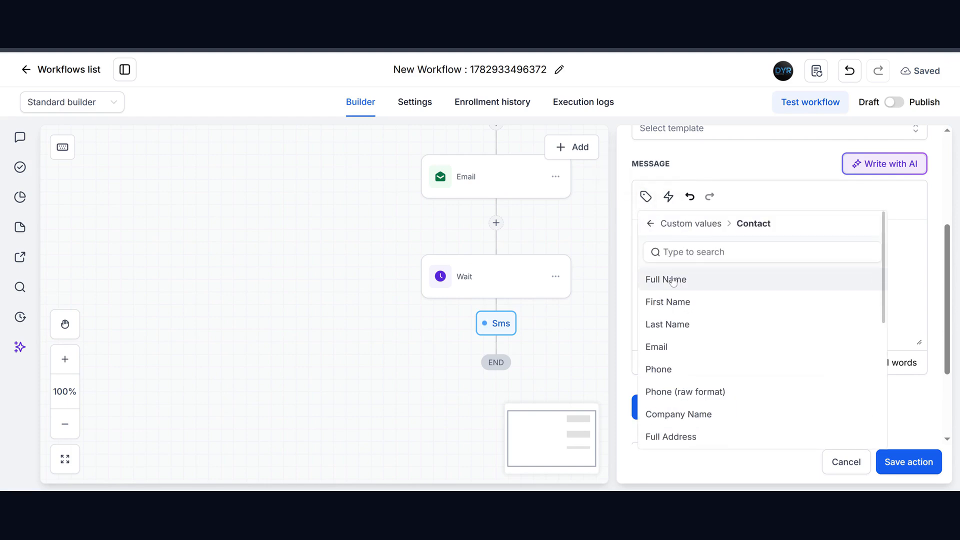
{"action": "left_click", "coordinate": [681, 303]}
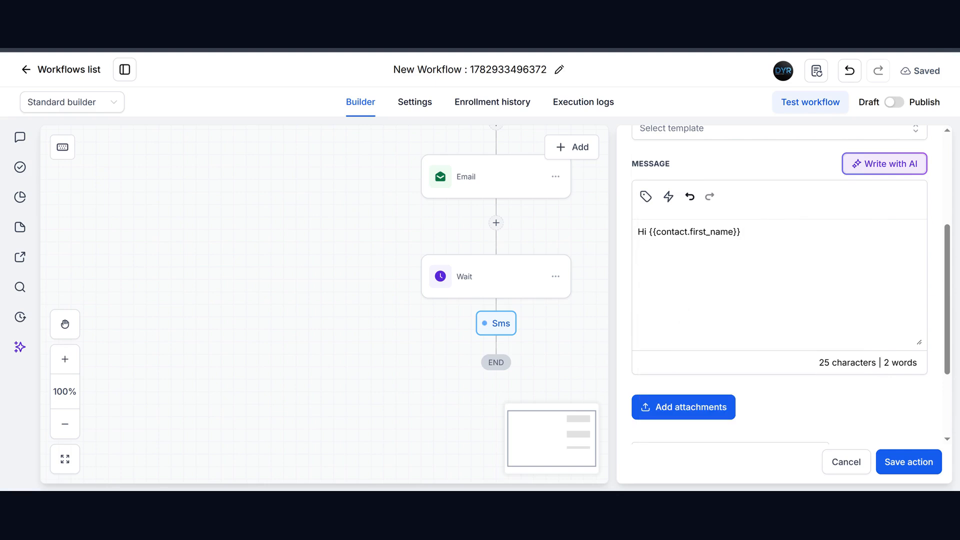
{"action": "type", "text": ","}
{"action": "key", "text": "Return"}
{"action": "key", "text": "Return"}
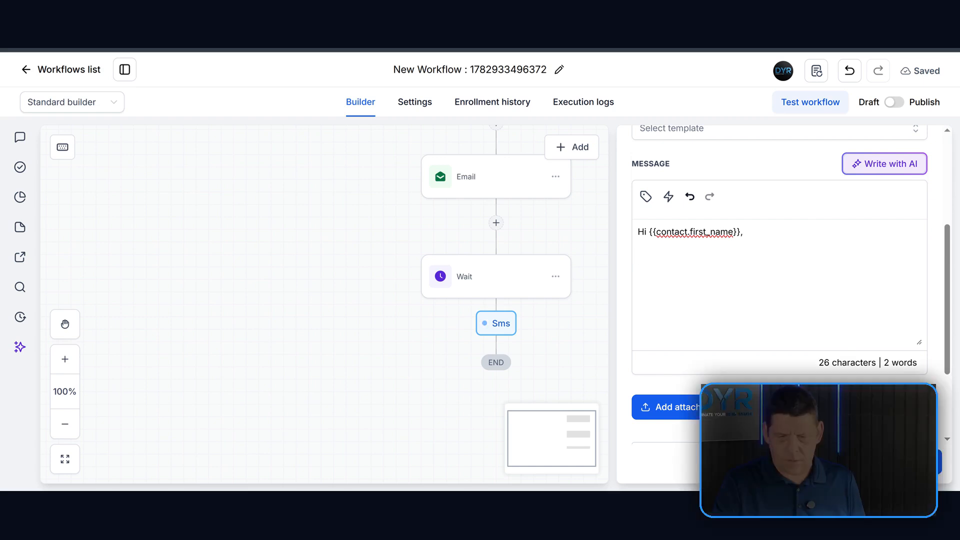
{"action": "left_click", "coordinate": [905, 461]}
- Add an Add contact tag action after the SMS step with the tag "customer" and save it
{"action": "scroll", "coordinate": [496, 304], "scroll_direction": "down", "scroll_amount": 3}
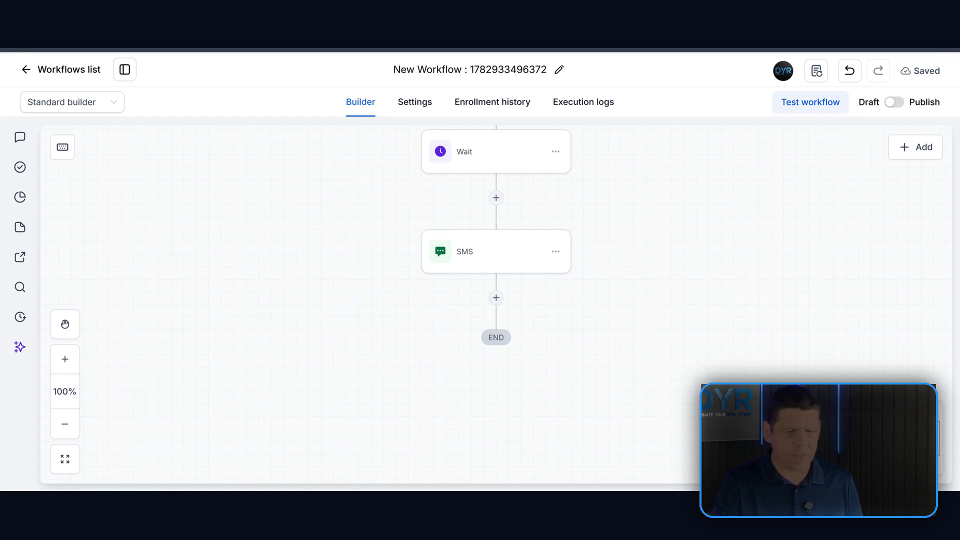
{"action": "left_click", "coordinate": [495, 298]}
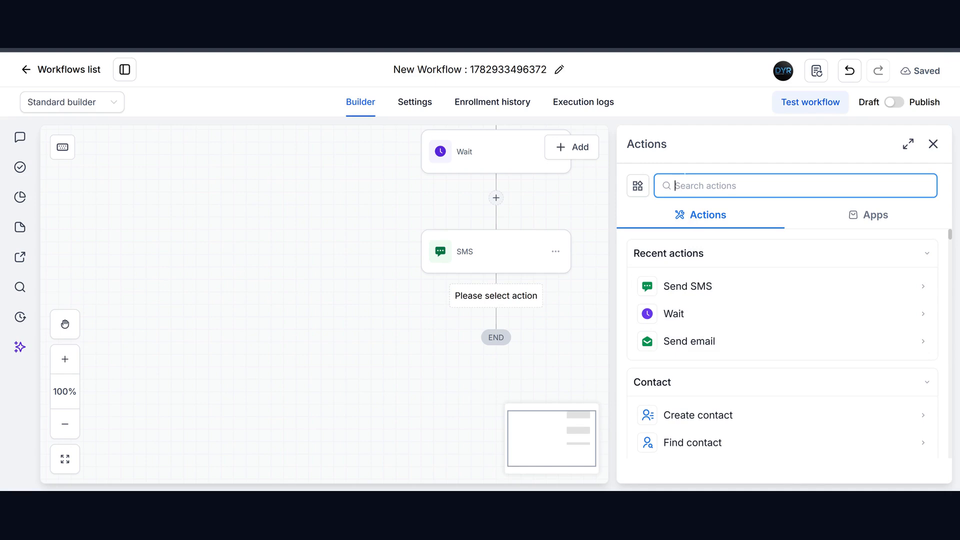
{"action": "type", "text": "add"}
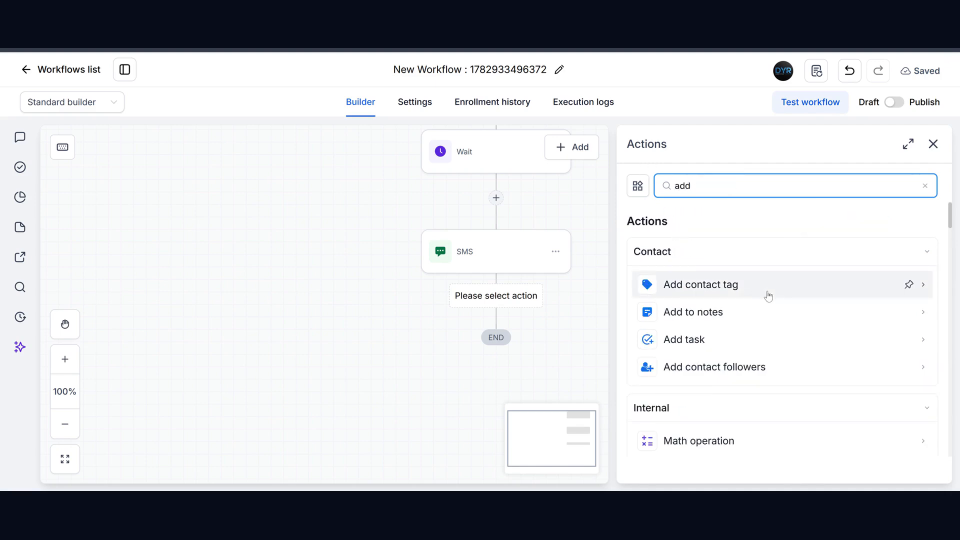
{"action": "left_click", "coordinate": [724, 285]}
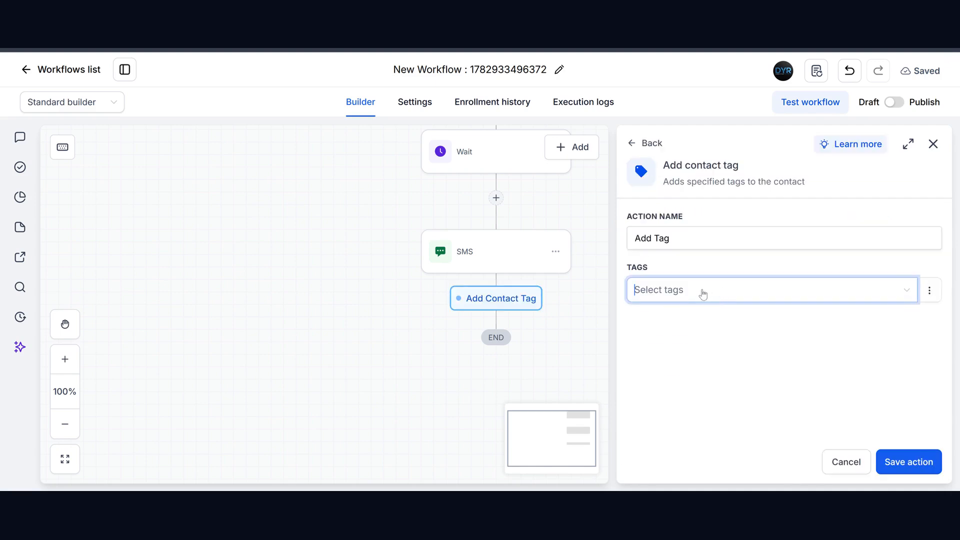
{"action": "left_click", "coordinate": [703, 294]}
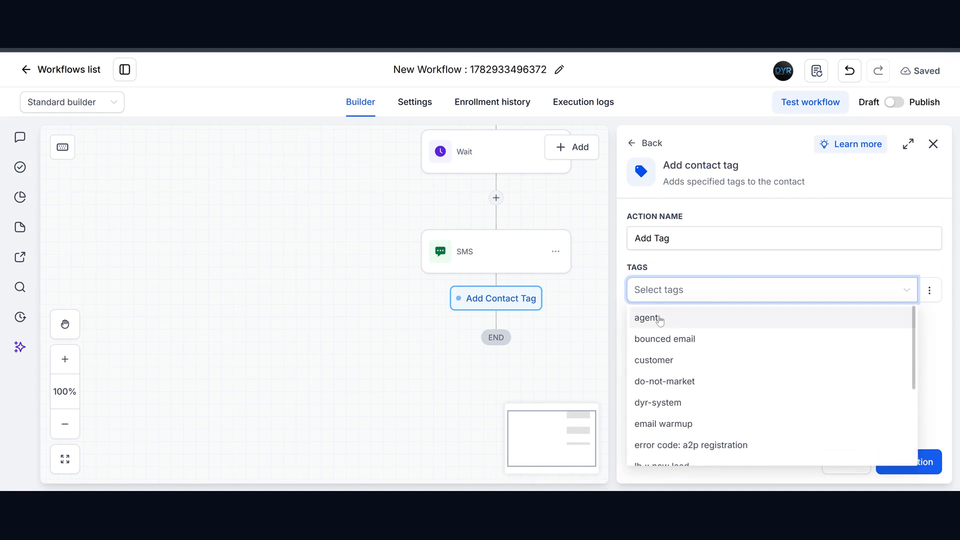
{"action": "left_click", "coordinate": [672, 359]}
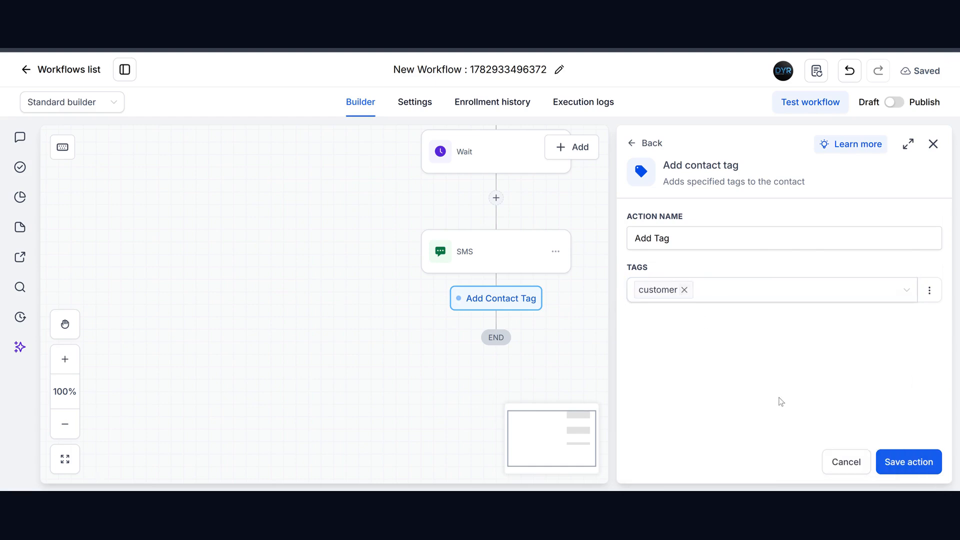
{"action": "left_click", "coordinate": [901, 464]}
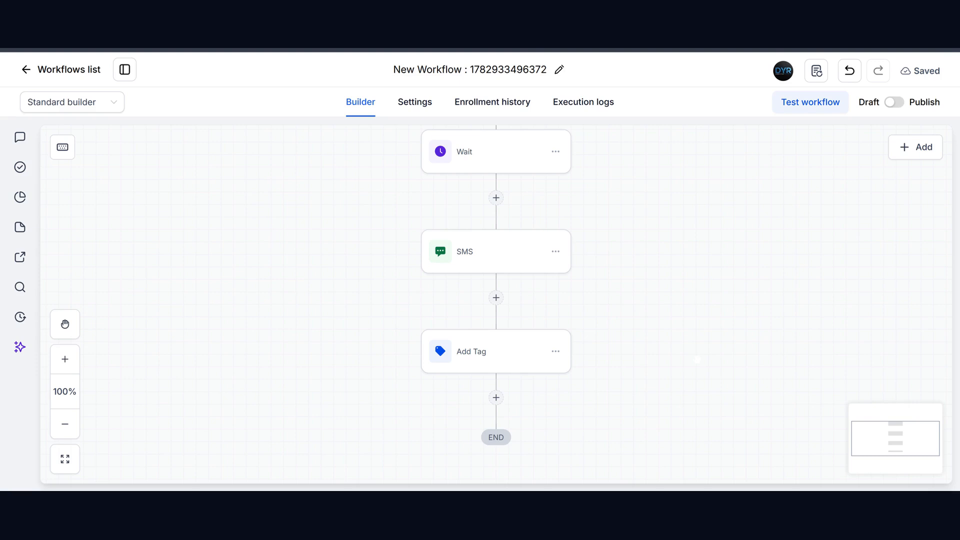
- Rename the workflow as "Facebook lead form submitted"
{"action": "left_click", "coordinate": [545, 70]}
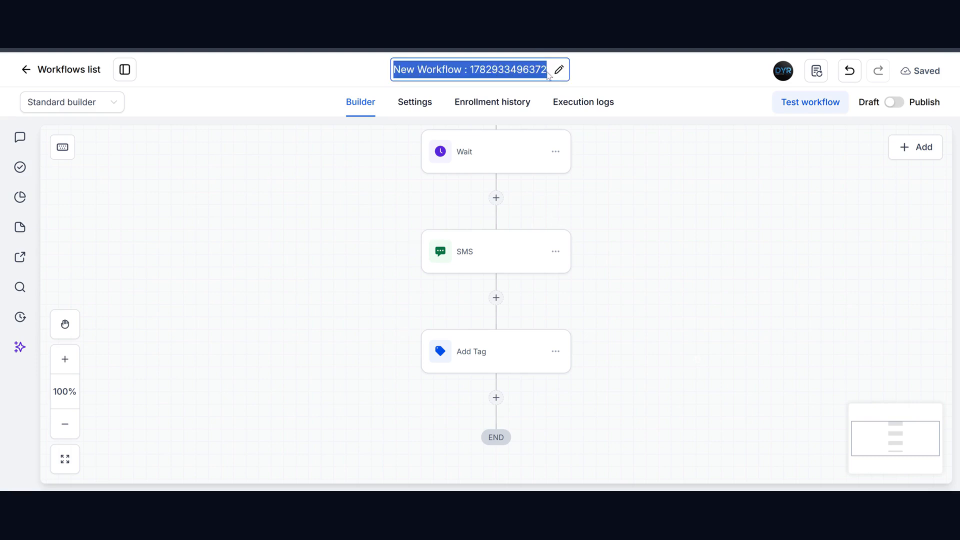
{"action": "type", "text": "Facebook lead form submitted"}
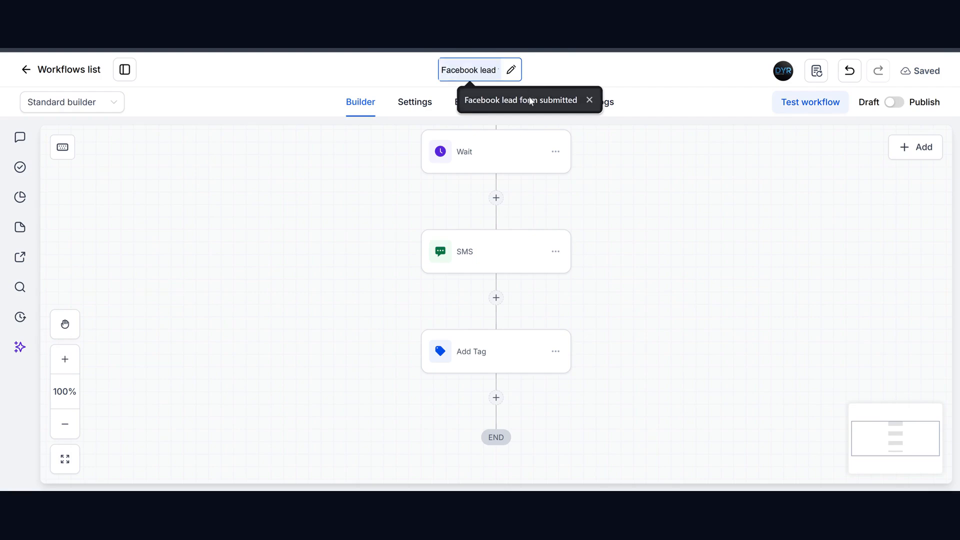
{"action": "key", "text": "Return"}
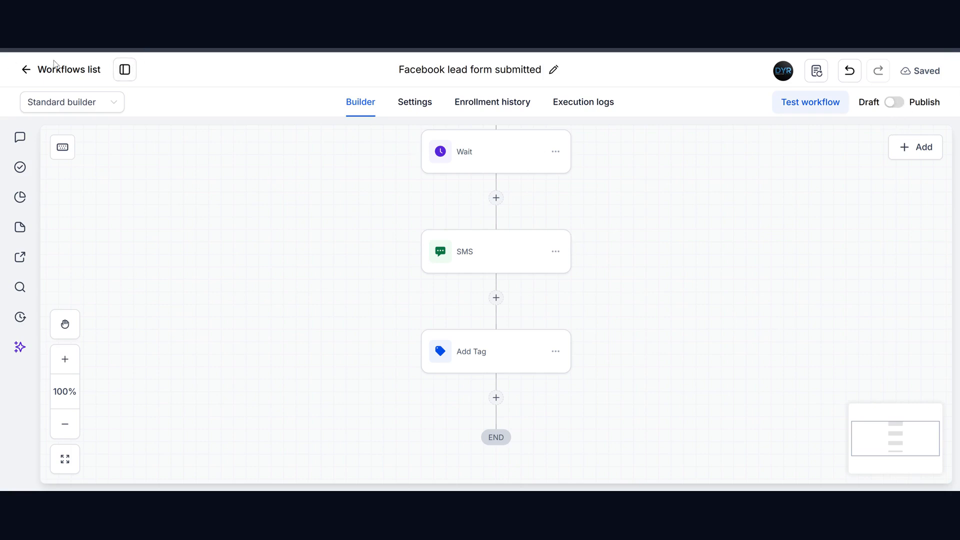
- Return to the workflows list and create a new blank workflow
{"action": "left_click", "coordinate": [56, 73]}
{"action": "left_click", "coordinate": [886, 151]}
{"action": "left_click", "coordinate": [859, 175]}
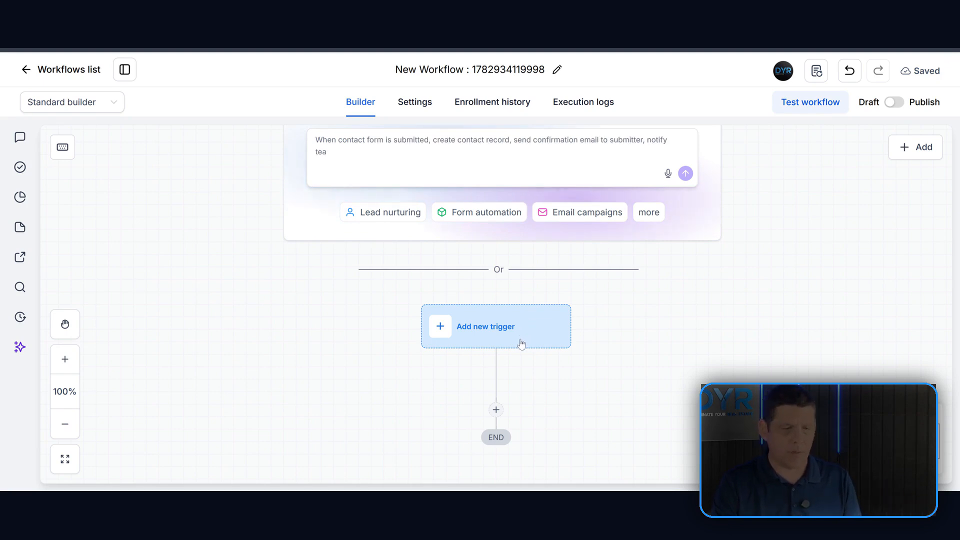
- Search the triggers for "tag" and add a Contact tag trigger to the new workflow
{"action": "left_click", "coordinate": [506, 330]}
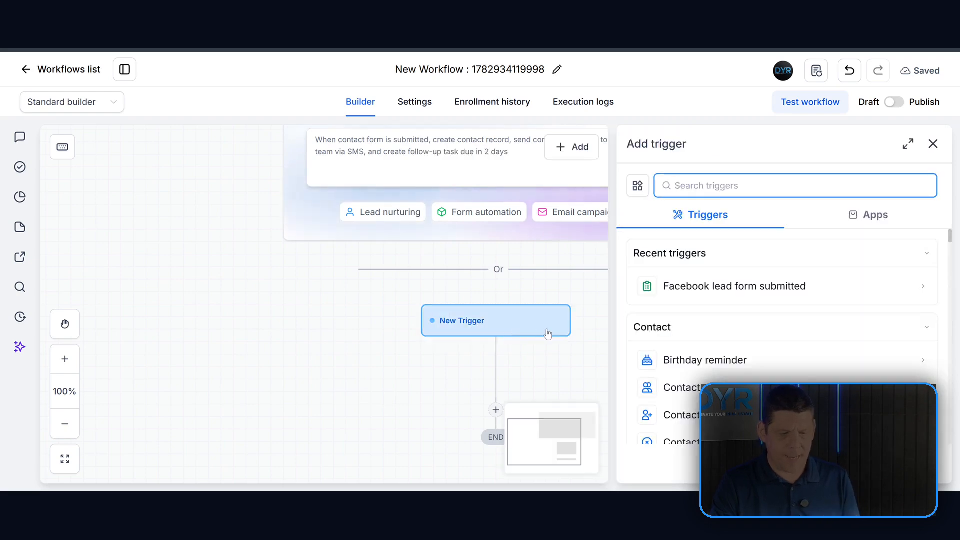
{"action": "type", "text": "ad"}
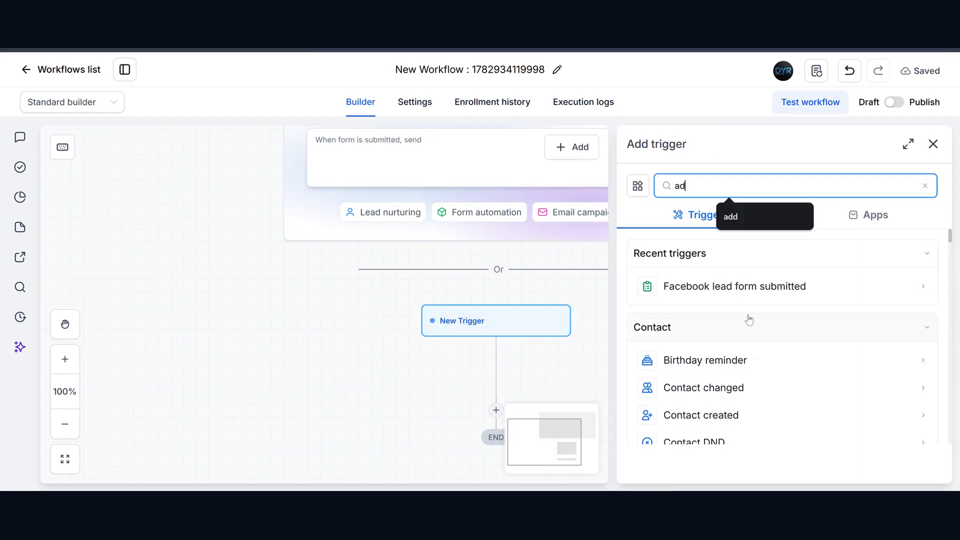
{"action": "key", "text": "BackSpace"}
{"action": "key", "text": "BackSpace"}
{"action": "type", "text": "tag"}
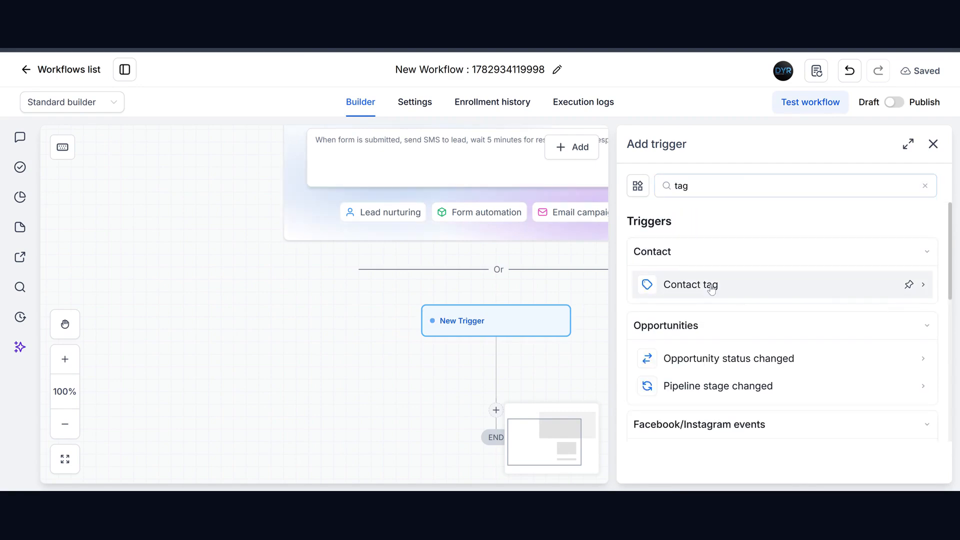
{"action": "left_click", "coordinate": [709, 283]}
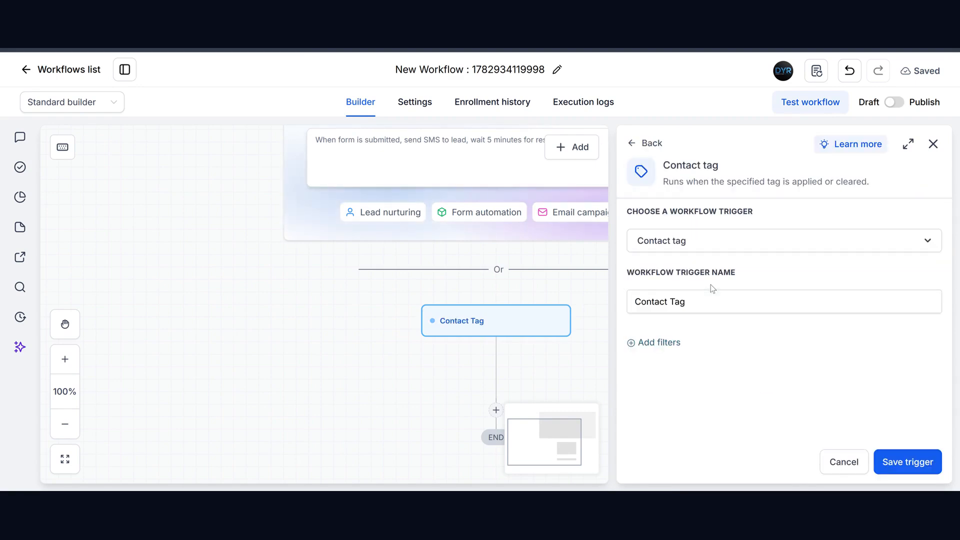
- Filter the Contact Tag trigger by Tag added with the tag "customer" and save the trigger
{"action": "left_click", "coordinate": [655, 349]}
{"action": "left_click", "coordinate": [661, 363]}
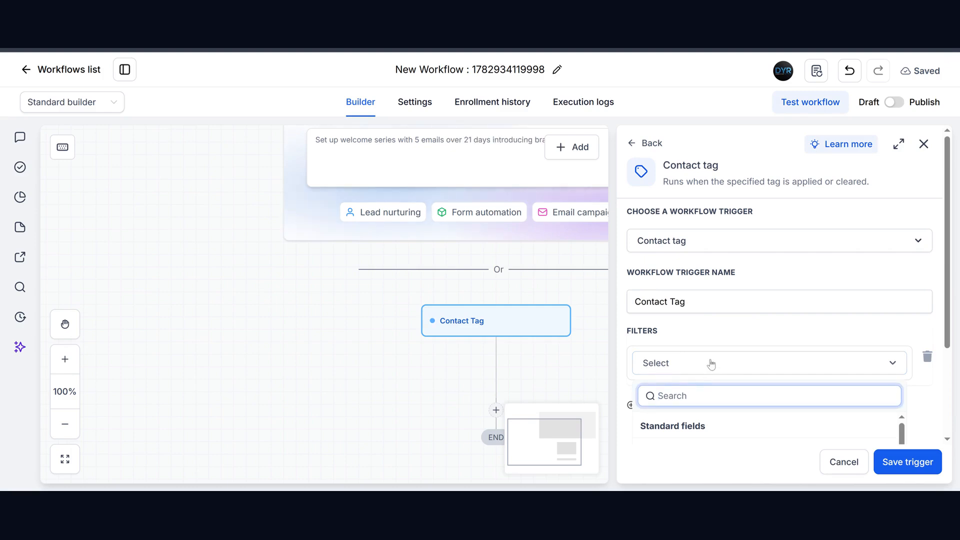
{"action": "left_click", "coordinate": [685, 322]}
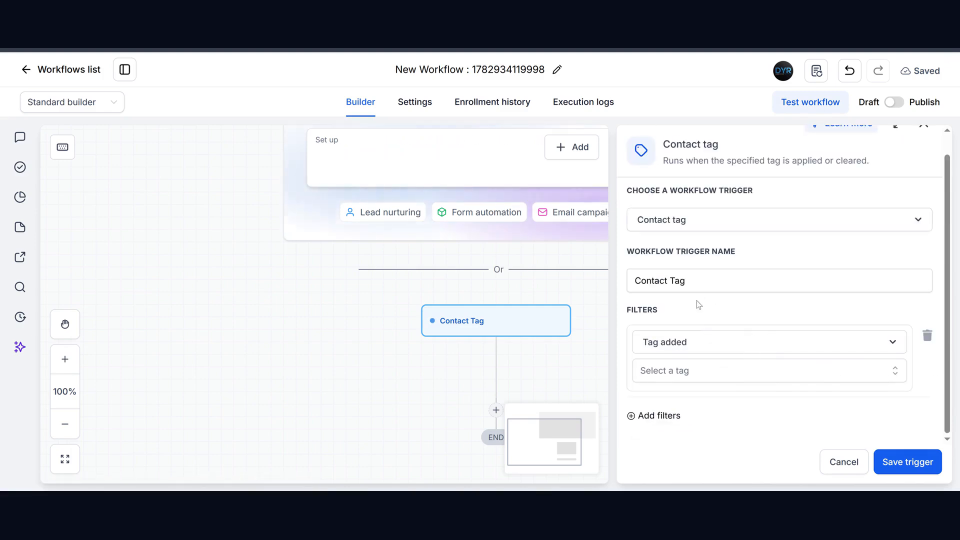
{"action": "left_click", "coordinate": [895, 374]}
{"action": "scroll", "coordinate": [856, 369], "scroll_direction": "down", "scroll_amount": 3}
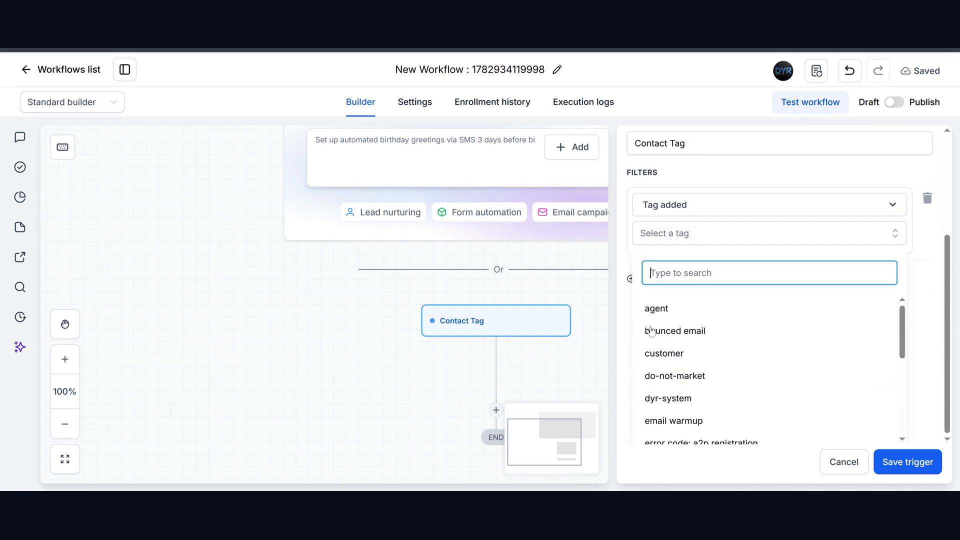
{"action": "left_click", "coordinate": [665, 353]}
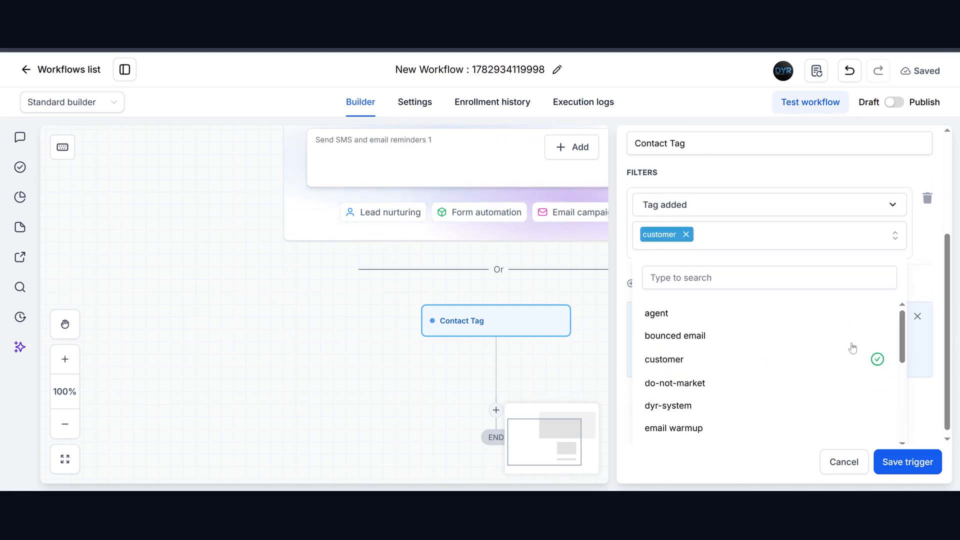
{"action": "left_click", "coordinate": [908, 461]}
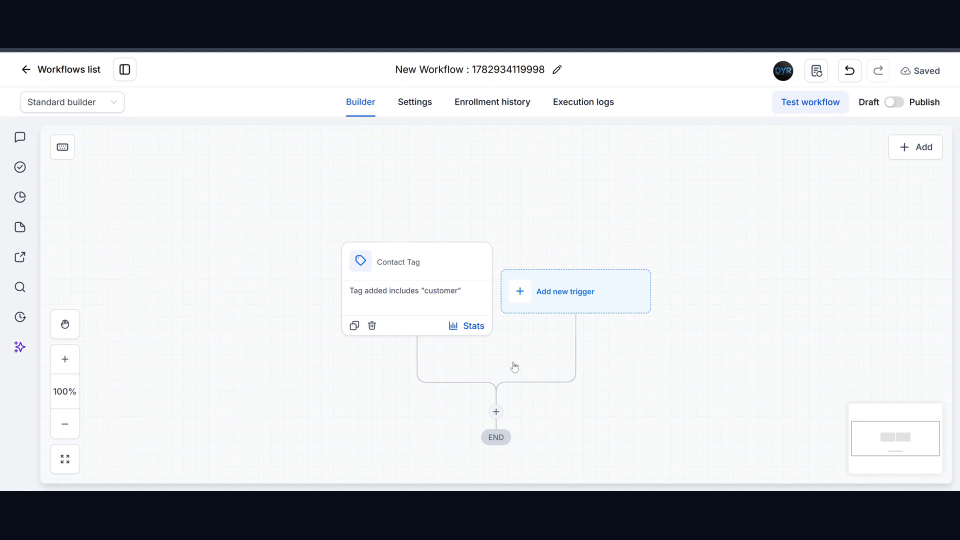
- Add a Wait action below the Contact Tag trigger for a set period of 1 day and save it
{"action": "left_click", "coordinate": [496, 411]}
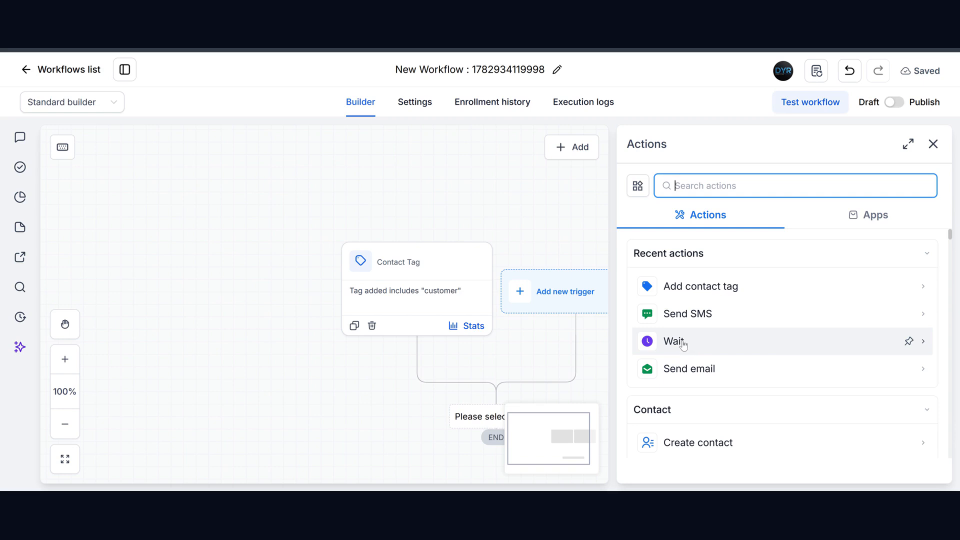
{"action": "left_click", "coordinate": [683, 344]}
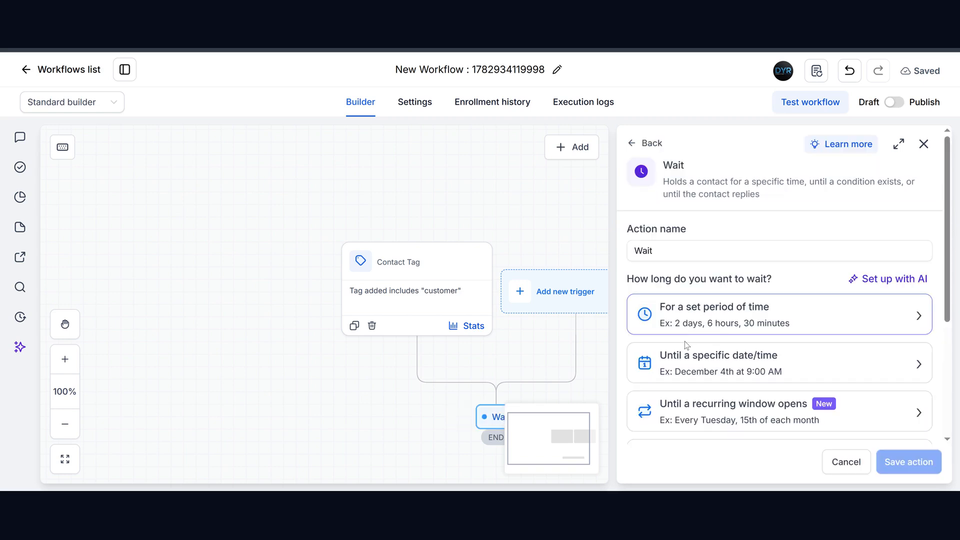
{"action": "left_click", "coordinate": [715, 322]}
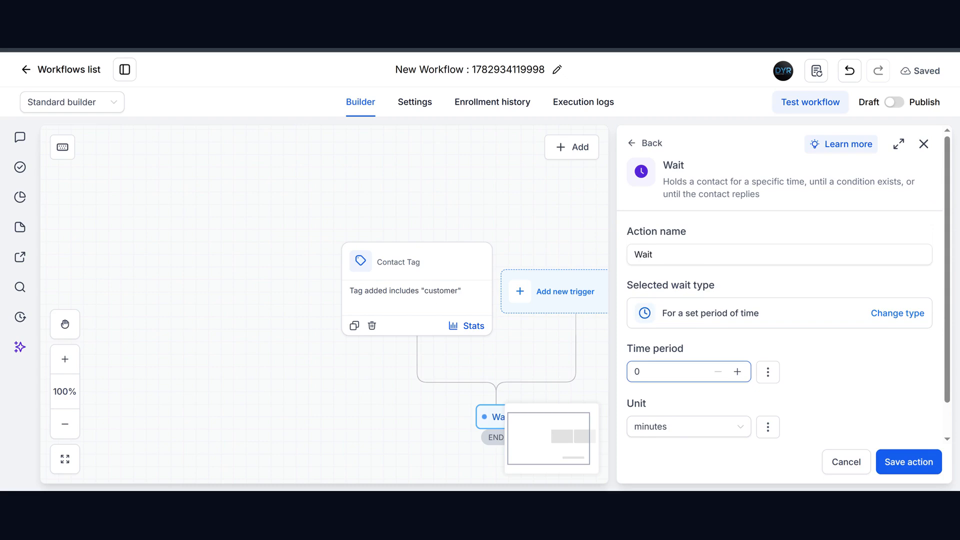
{"action": "left_click", "coordinate": [737, 372]}
{"action": "left_click", "coordinate": [738, 428]}
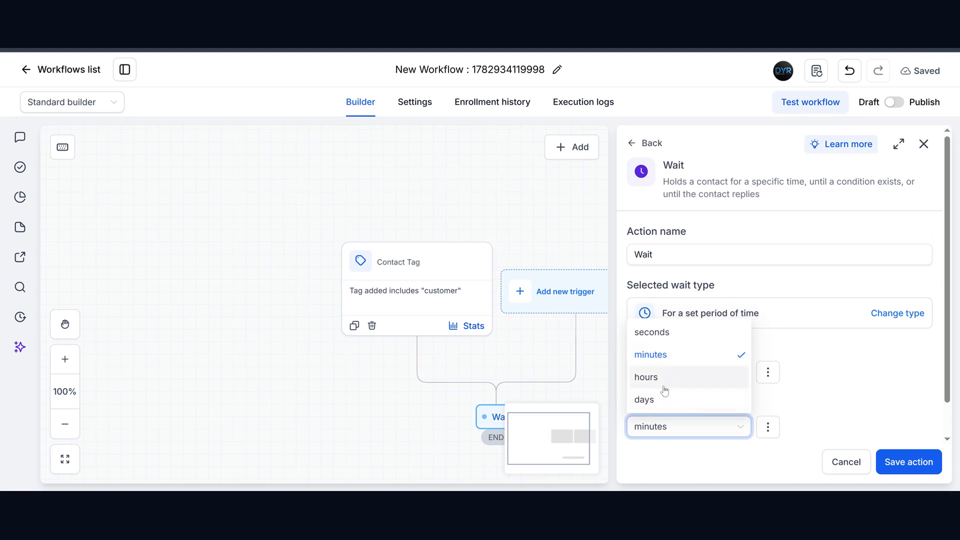
{"action": "left_click", "coordinate": [669, 399]}
{"action": "left_click", "coordinate": [920, 465]}
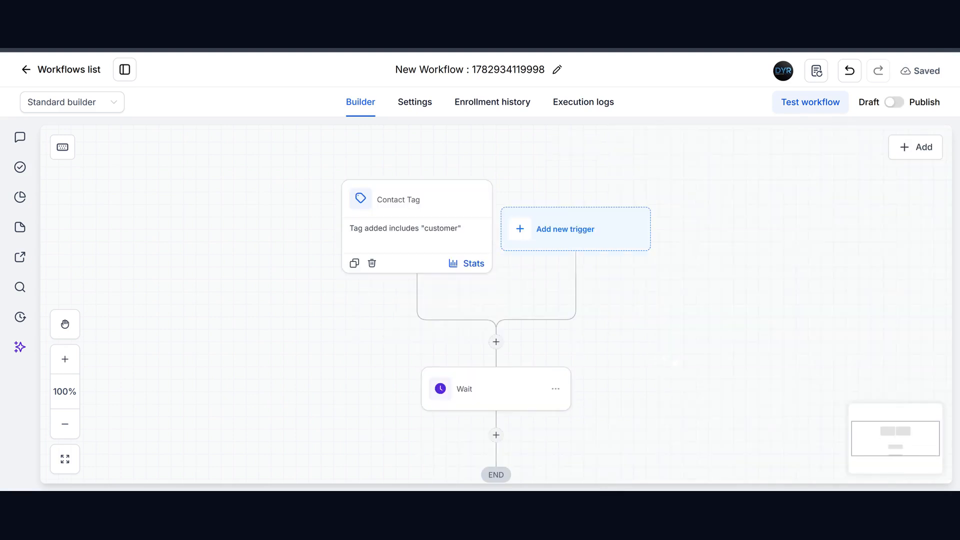
- Add a Send email action directly after the Wait step in the new workflow
{"action": "scroll", "coordinate": [675, 361], "scroll_direction": "down", "scroll_amount": 2}
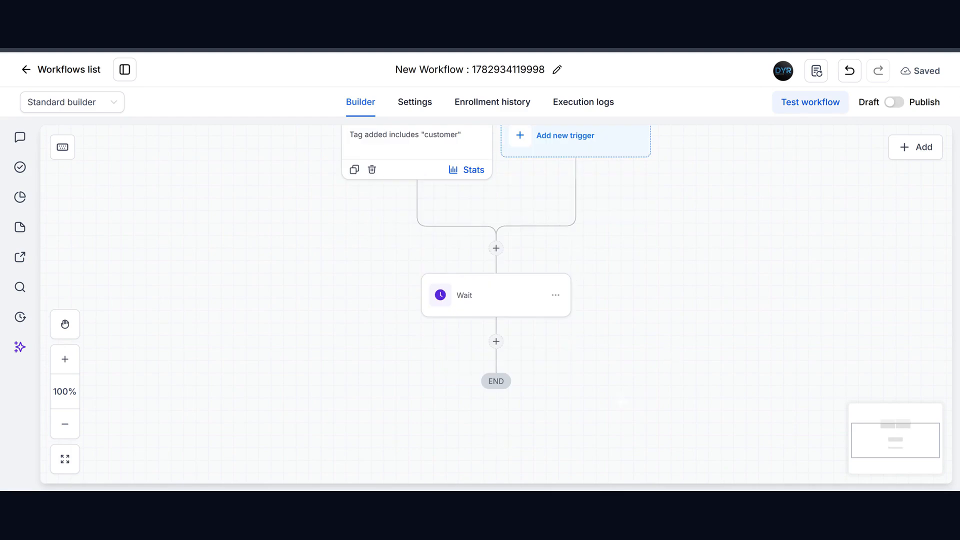
{"action": "scroll", "coordinate": [496, 300], "scroll_direction": "down", "scroll_amount": 1}
{"action": "left_click", "coordinate": [496, 278]}
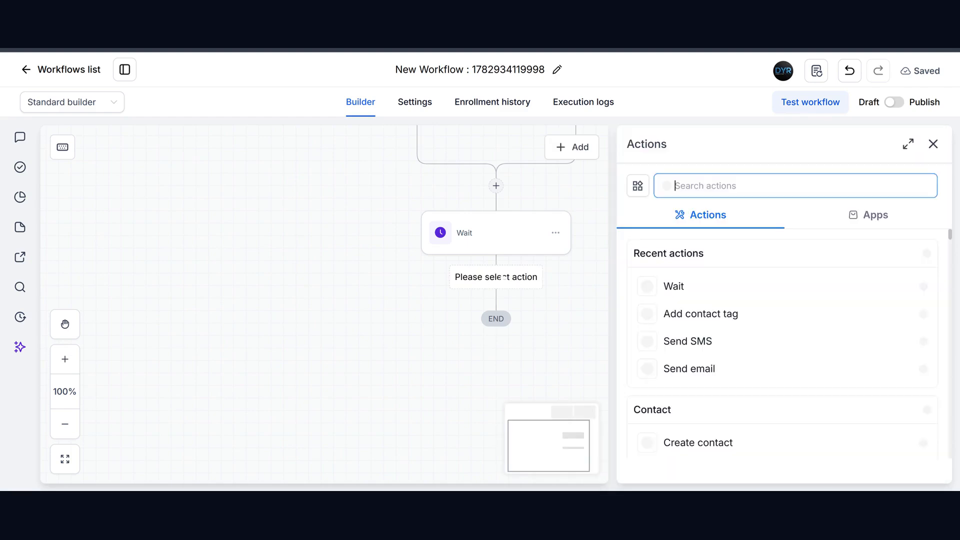
{"action": "left_click", "coordinate": [704, 370]}
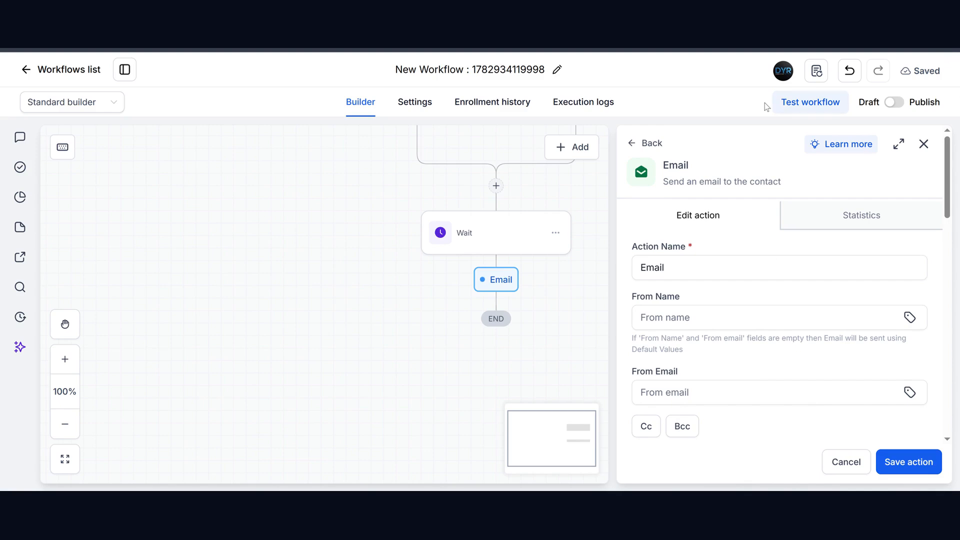
- Write "CLick video here" on a new line in the Email action's quick compose message
{"action": "scroll", "coordinate": [775, 310], "scroll_direction": "down", "scroll_amount": 3}
{"action": "scroll", "coordinate": [780, 302], "scroll_direction": "down", "scroll_amount": 4}
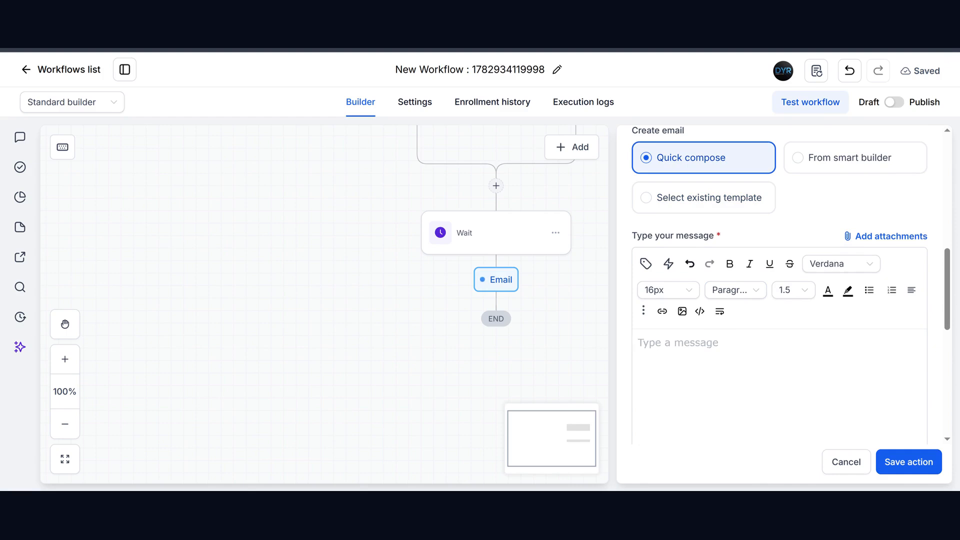
{"action": "key", "text": "Return"}
{"action": "type", "text": "CLick video here"}
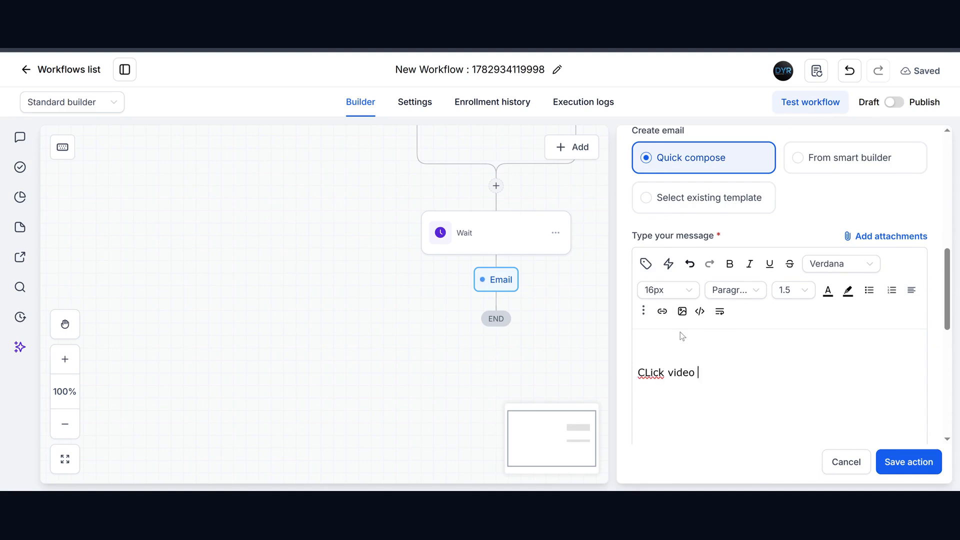
- Open the link settings for the word "here" in the email message and dismiss them without adding a link
{"action": "key", "text": "shift+Left"}
{"action": "key", "text": "shift+Left"}
{"action": "key", "text": "shift+Left"}
{"action": "key", "text": "shift+Left"}
{"action": "left_click", "coordinate": [662, 311]}
{"action": "left_click", "coordinate": [376, 218]}
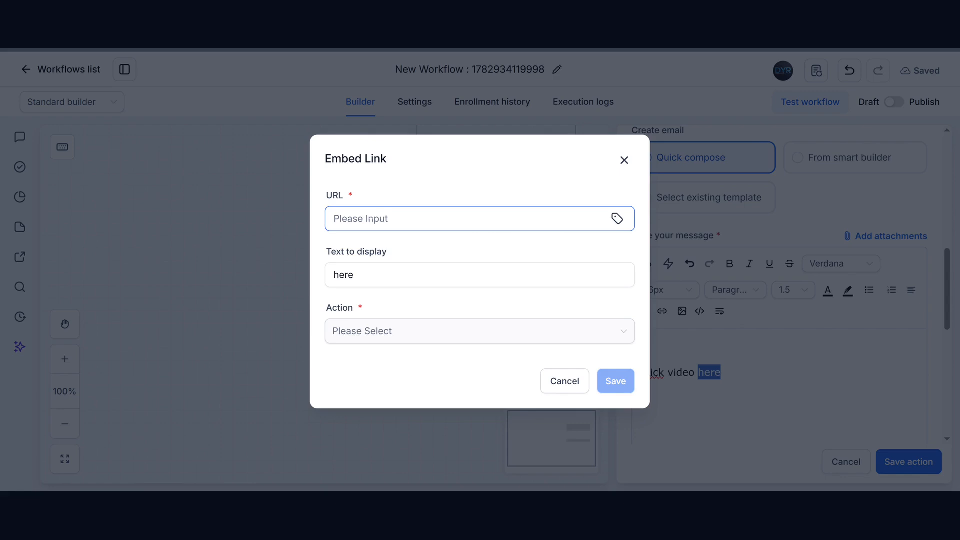
{"action": "left_click", "coordinate": [623, 160]}
- Try to save the Email action without a subject, and discard it from the workflow
{"action": "scroll", "coordinate": [750, 371], "scroll_direction": "down", "scroll_amount": 4}
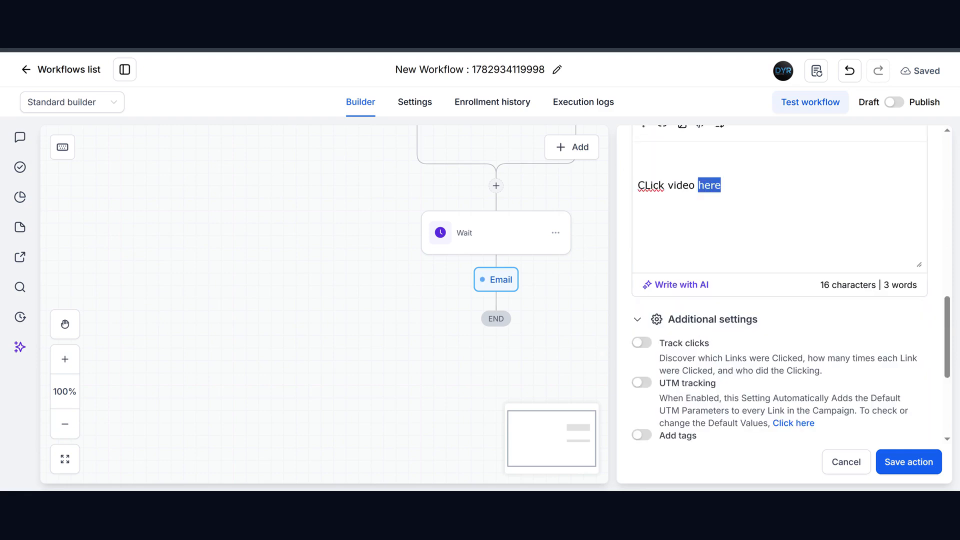
{"action": "left_click", "coordinate": [882, 460]}
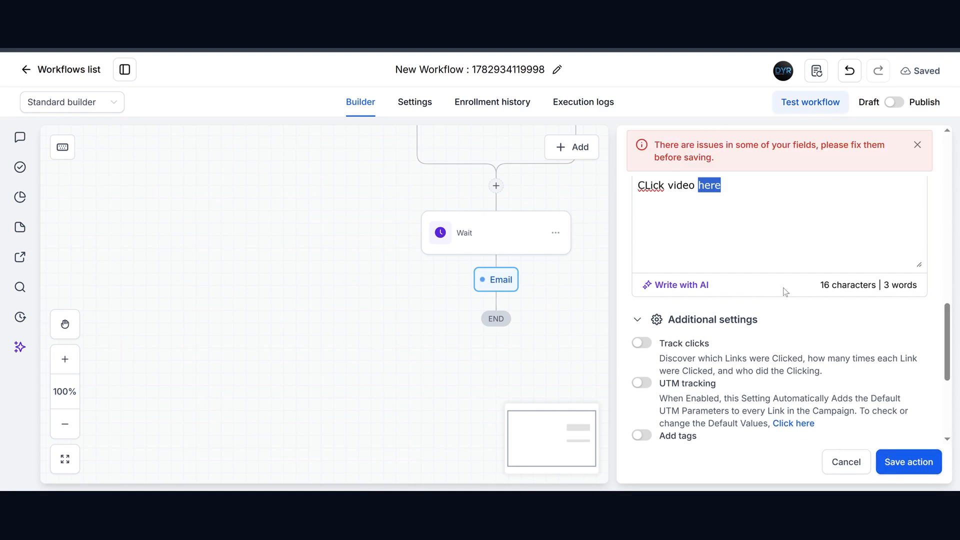
{"action": "scroll", "coordinate": [747, 300], "scroll_direction": "up", "scroll_amount": 10}
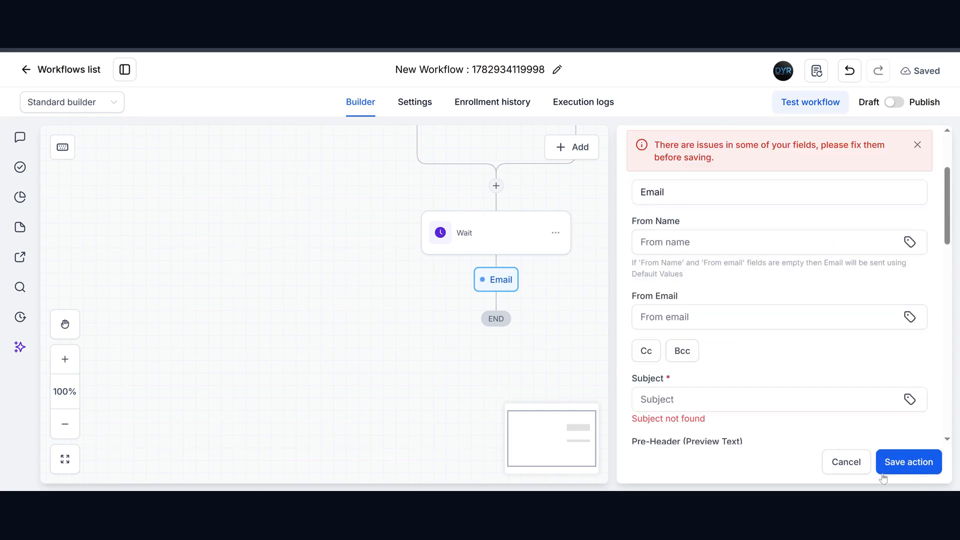
{"action": "left_click", "coordinate": [847, 462]}
{"action": "left_click", "coordinate": [564, 308]}
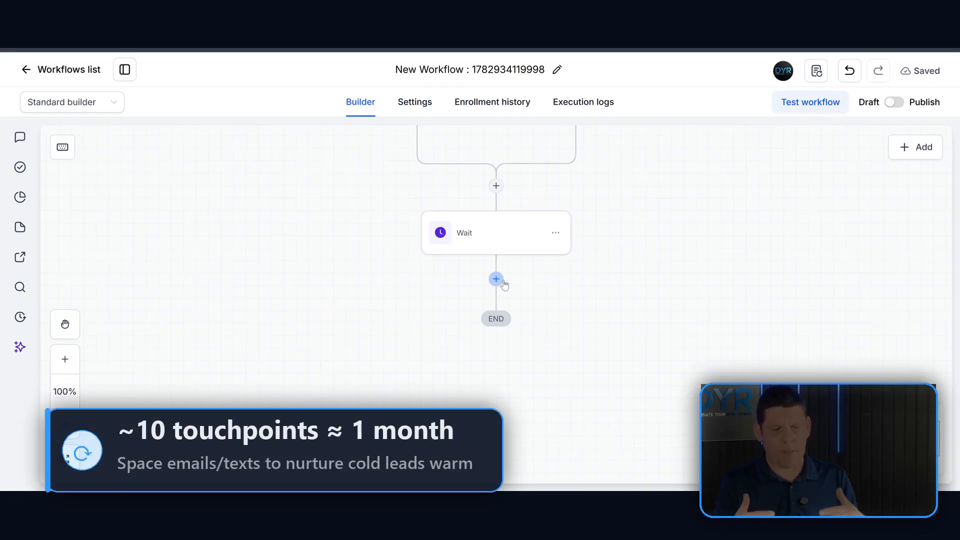